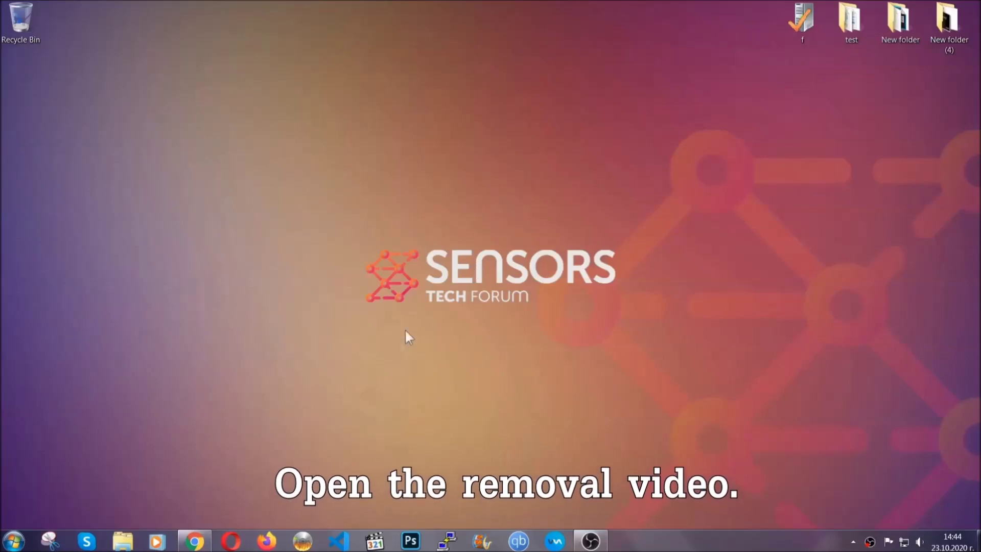
Follow the video description link to the SpyHunter download page and launch SpyHunter-Installer.exe.
click(195, 541)
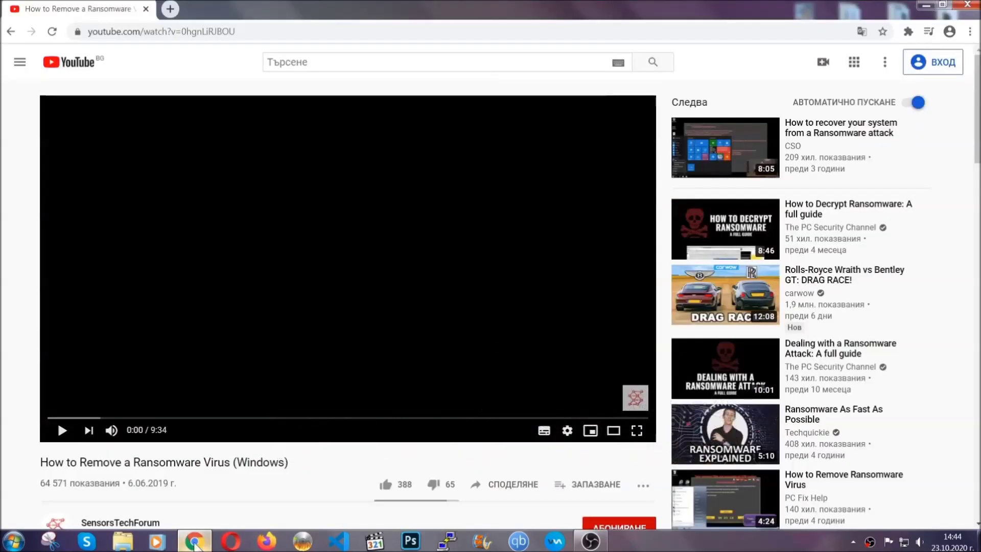
scroll(180, 416, down, 4)
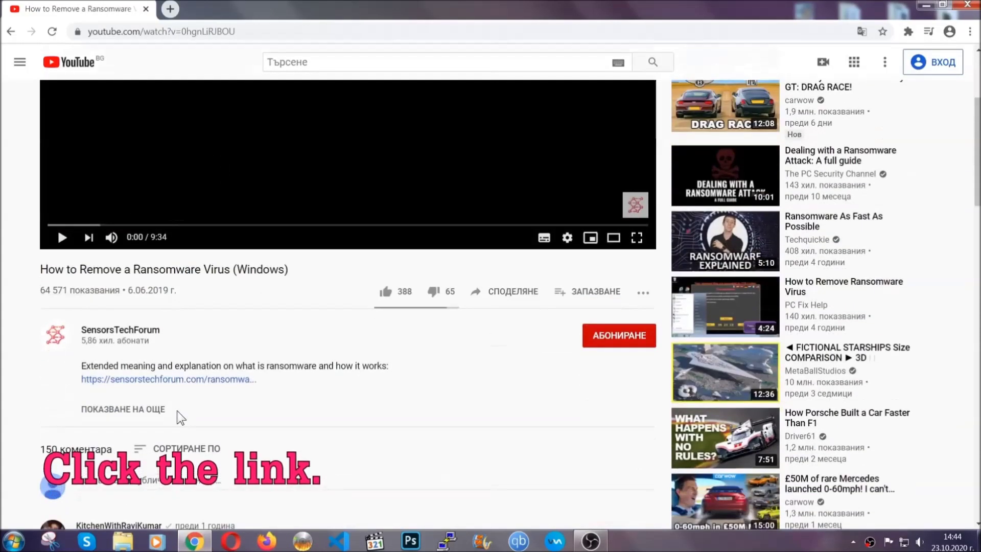
click(195, 381)
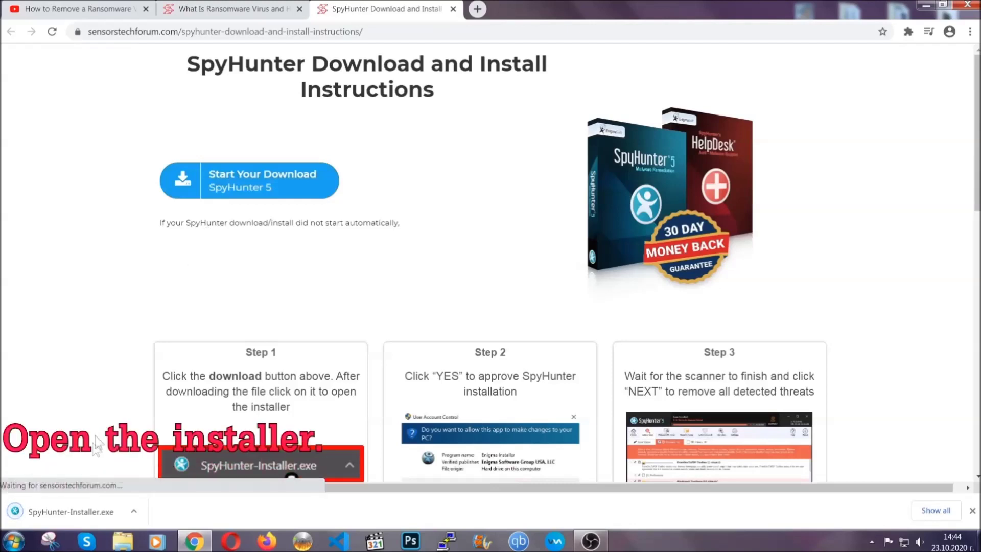
click(70, 509)
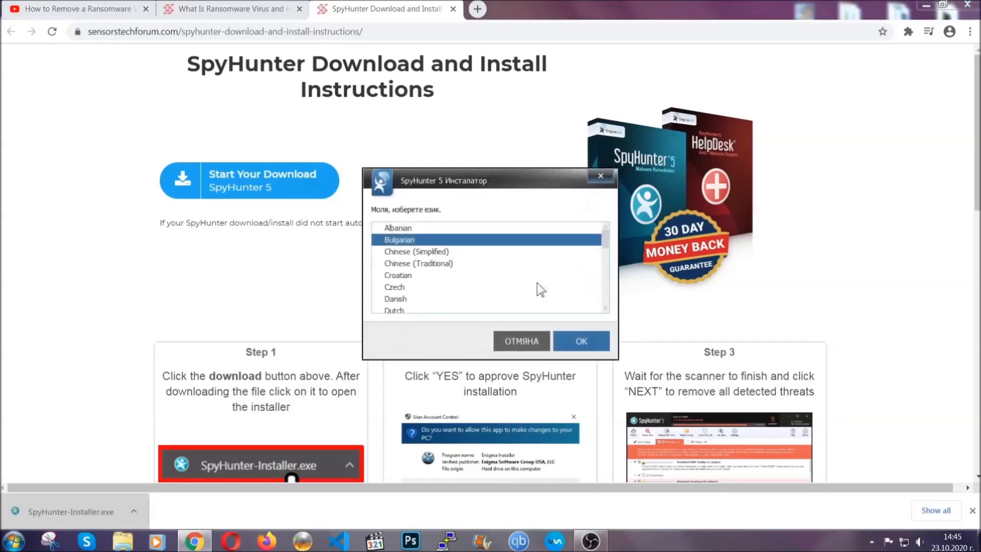
Install SpyHunter 5 in English, accepting the EULA and Privacy Policy, and finish setup.
scroll(511, 283, down, 2)
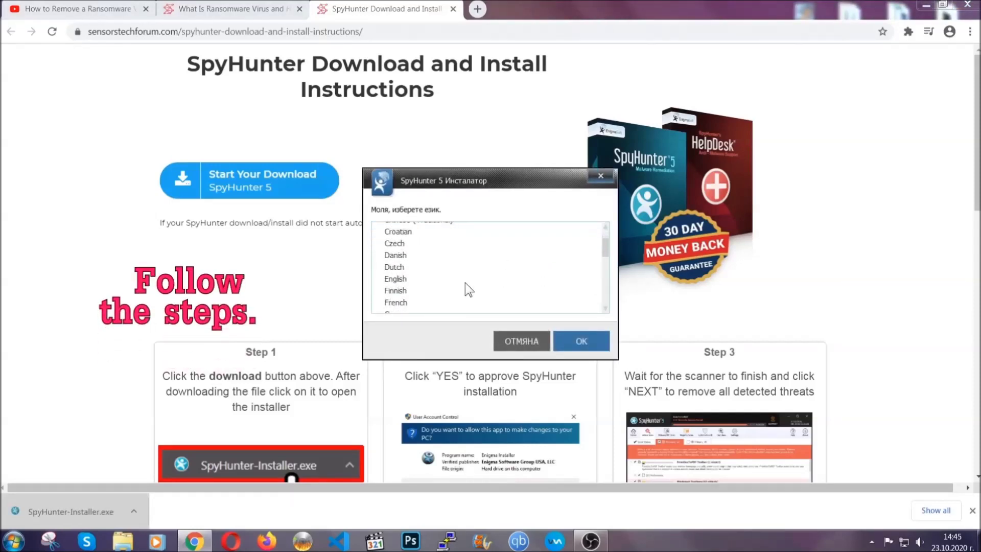
click(463, 280)
click(573, 340)
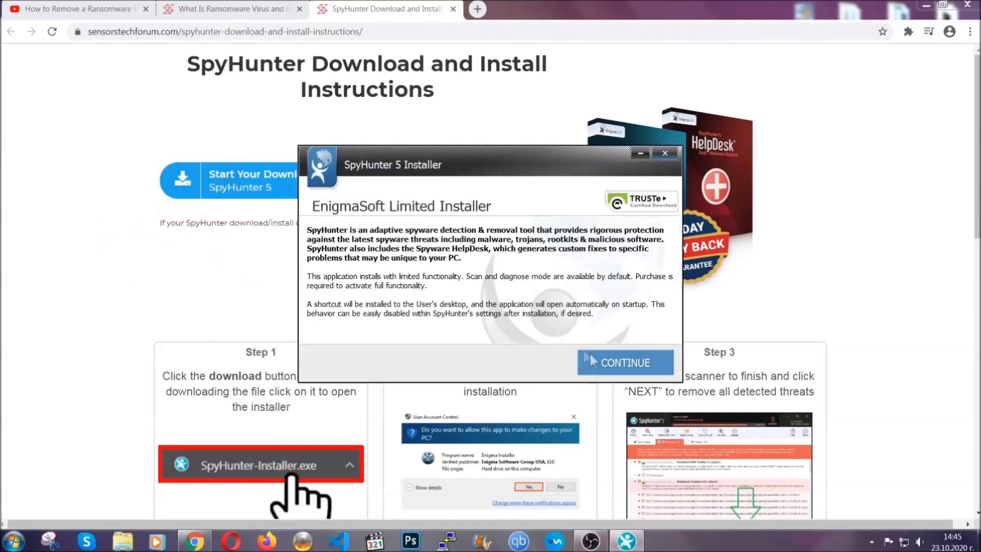
click(591, 358)
click(562, 332)
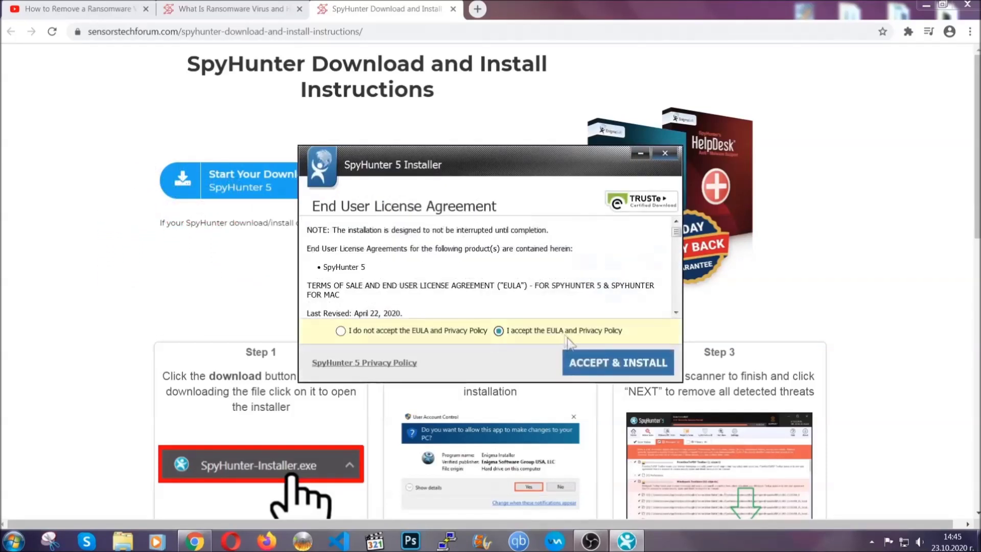
click(585, 357)
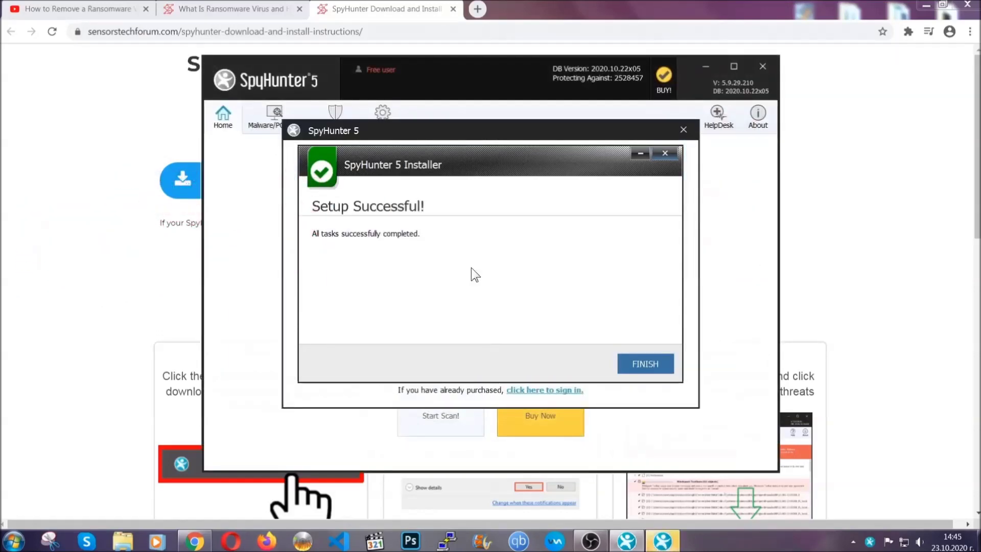
click(627, 366)
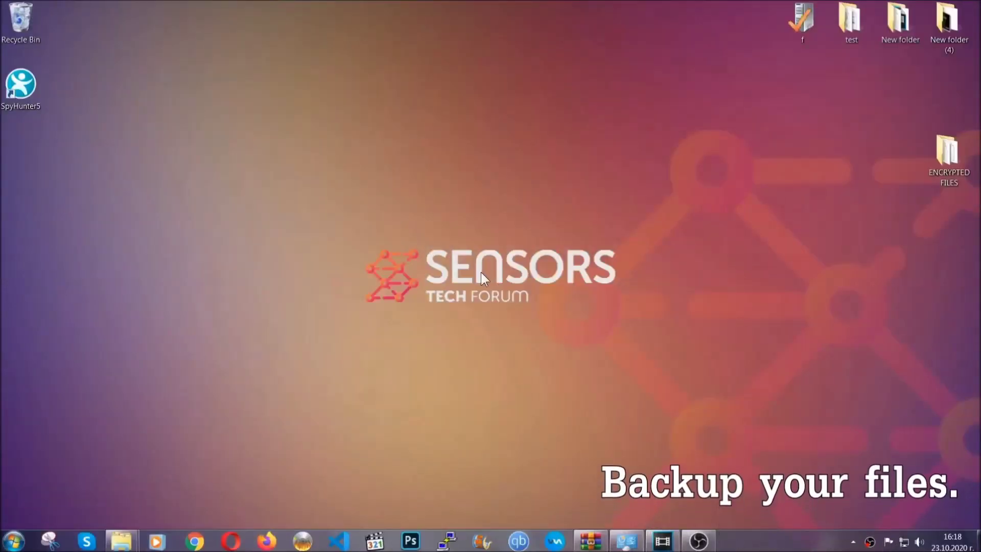
Copy the six encrypted .efji files in the ENCRYPTED FILES folder.
double_click(941, 157)
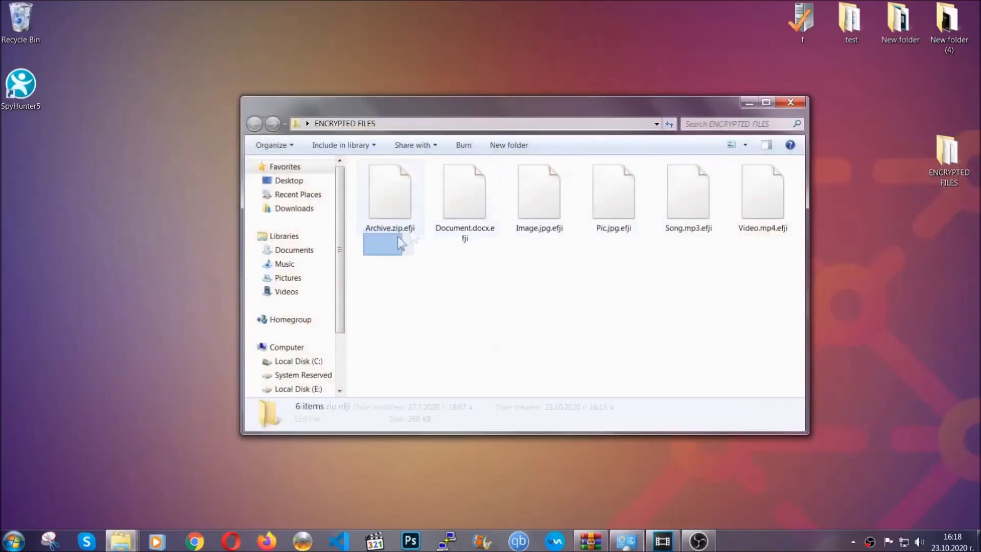
drag(398, 236, 767, 182)
right_click(767, 182)
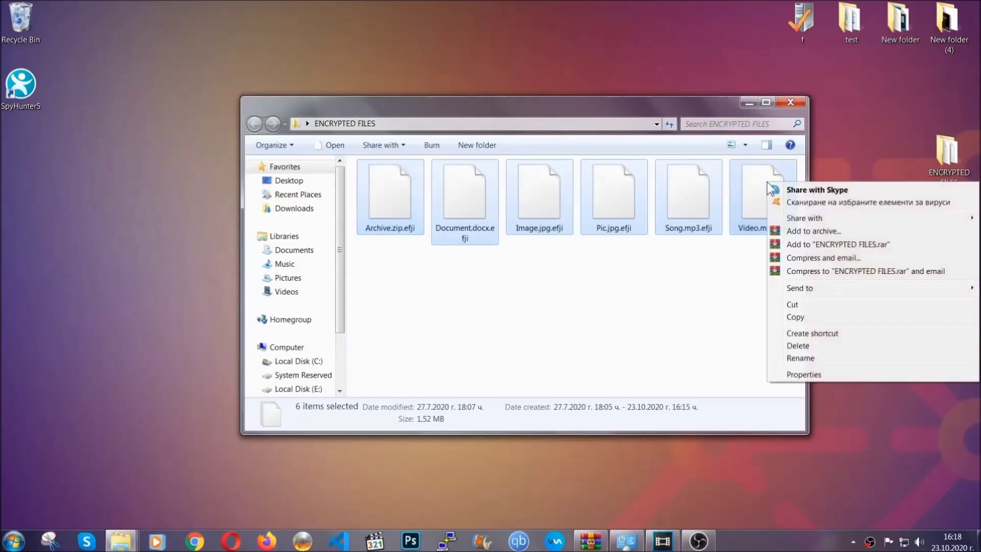
click(793, 318)
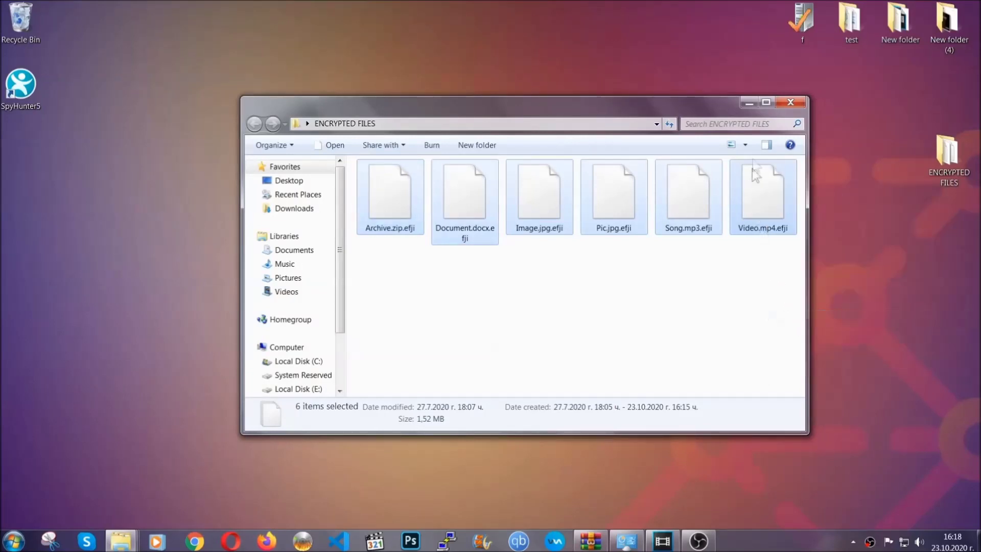
Paste the copied files onto FLASH DRIVE (H:) and close the drive window.
click(750, 103)
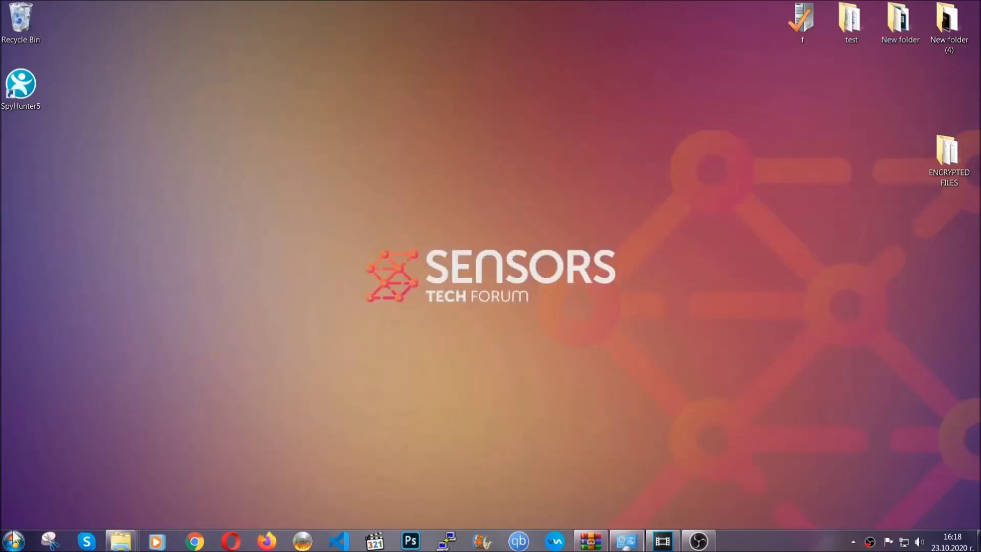
click(13, 540)
click(185, 382)
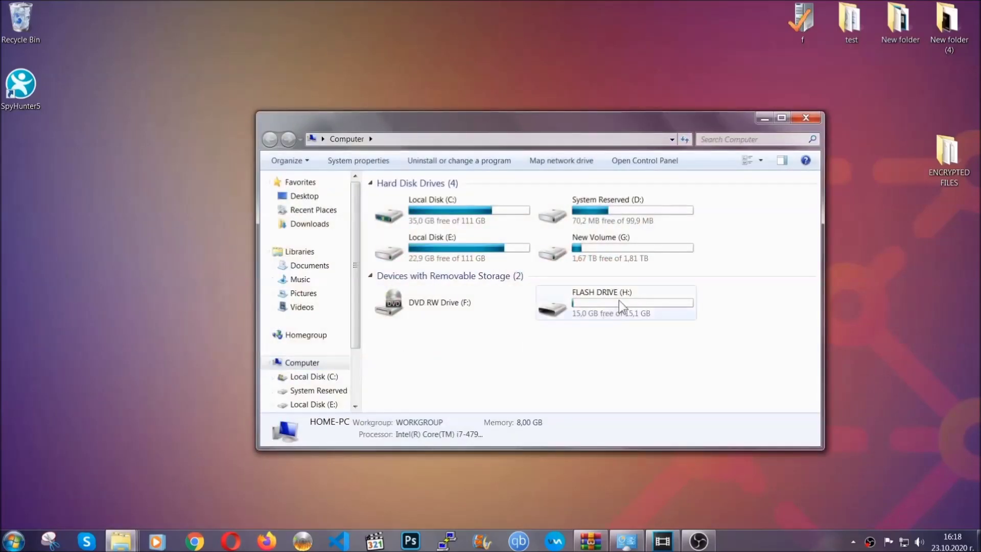
double_click(618, 299)
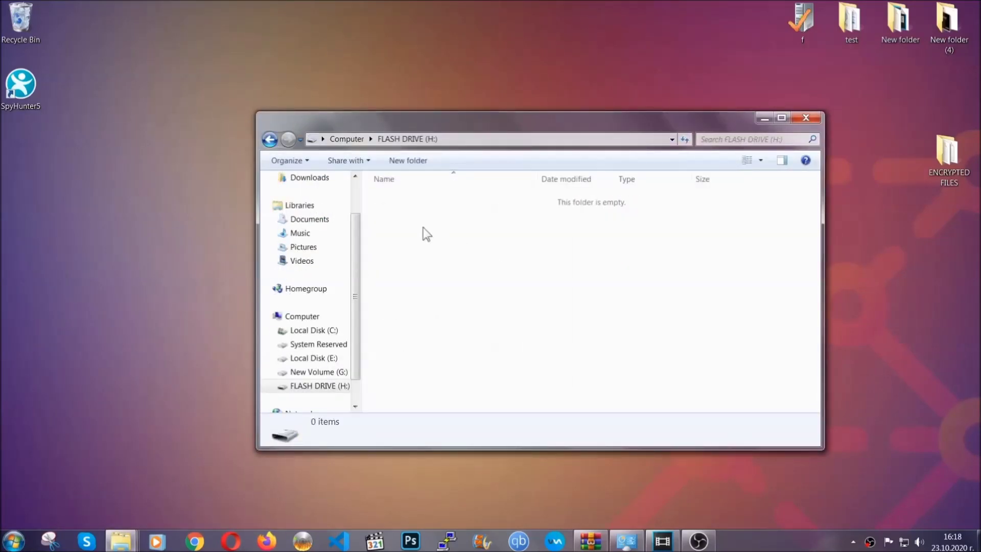
right_click(427, 234)
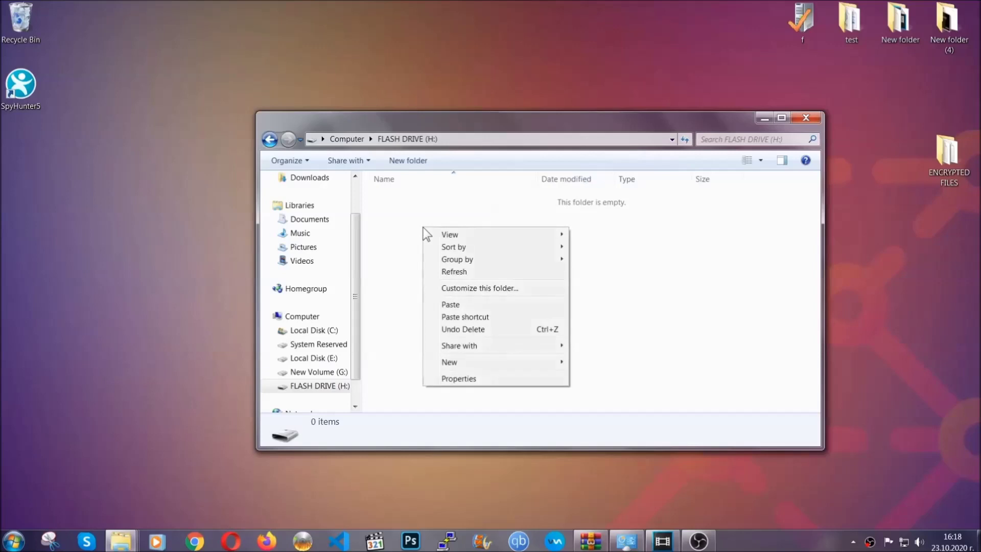
click(446, 305)
click(446, 305)
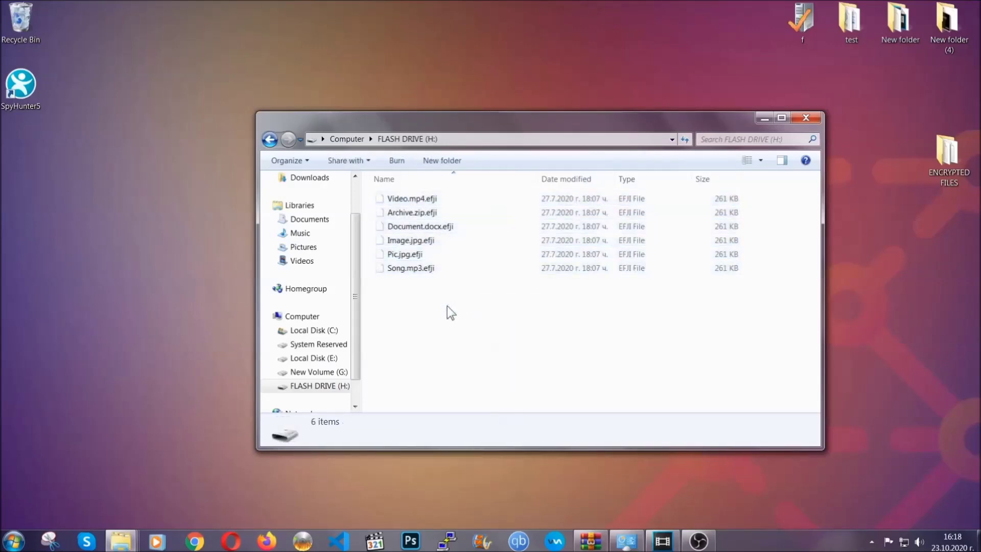
click(806, 118)
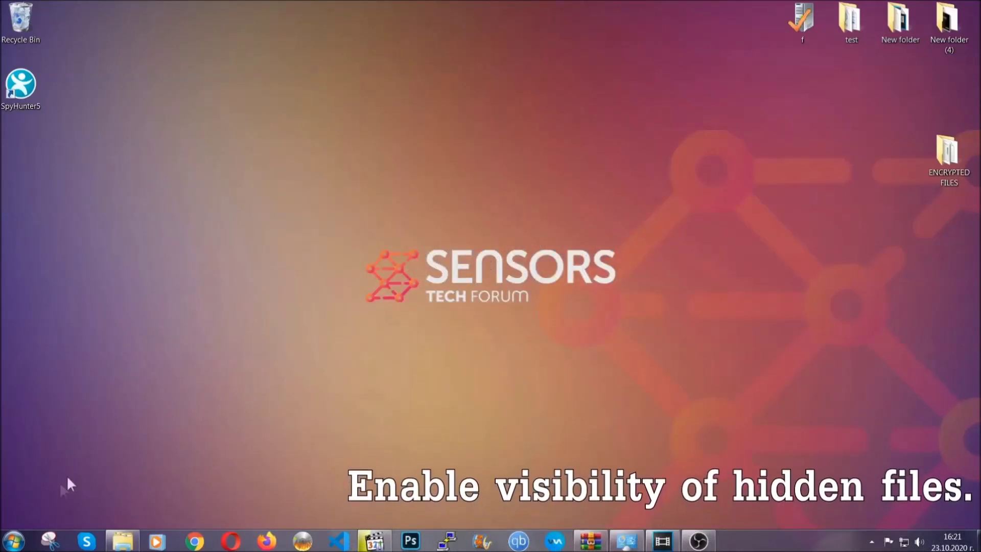
Find 'hidden files and folders' in Start search and enable 'Show hidden files, folders, and drives'.
click(14, 540)
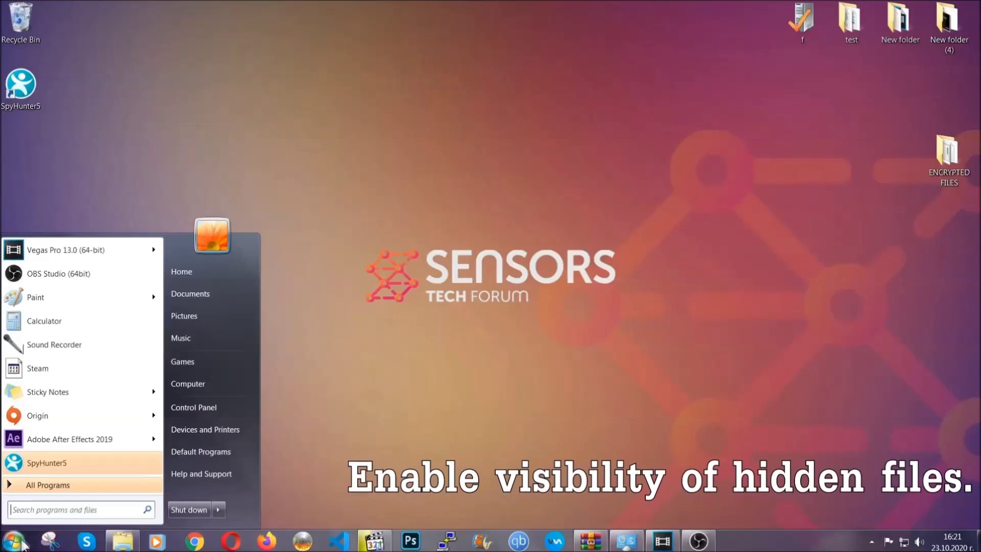
click(44, 503)
text(showh)
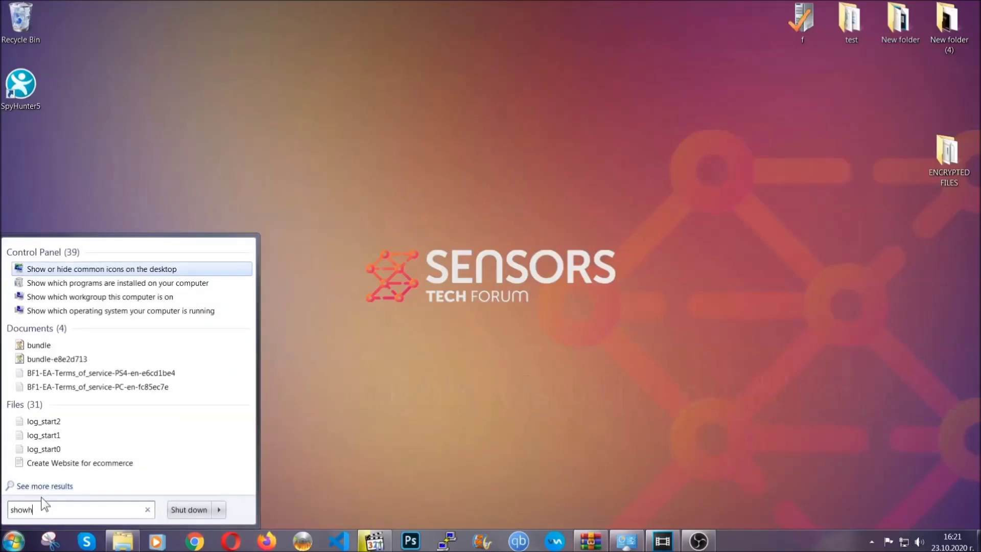
key(BackSpace)
text(hidden f)
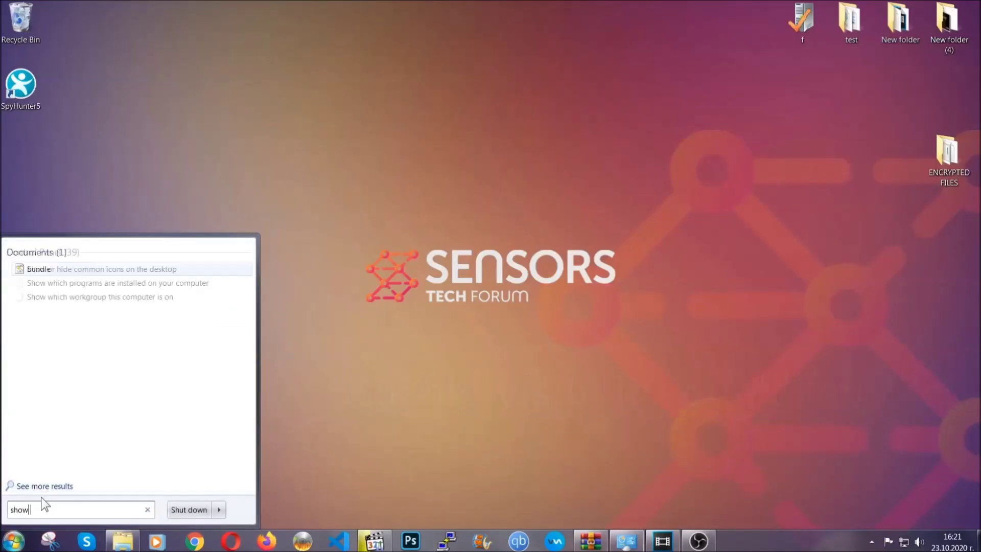
text(iles and folders)
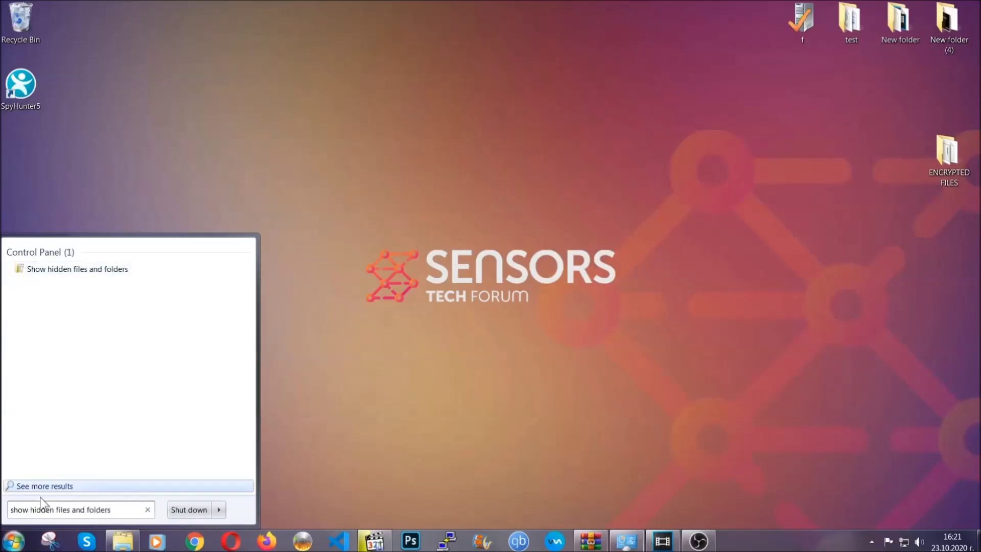
click(116, 269)
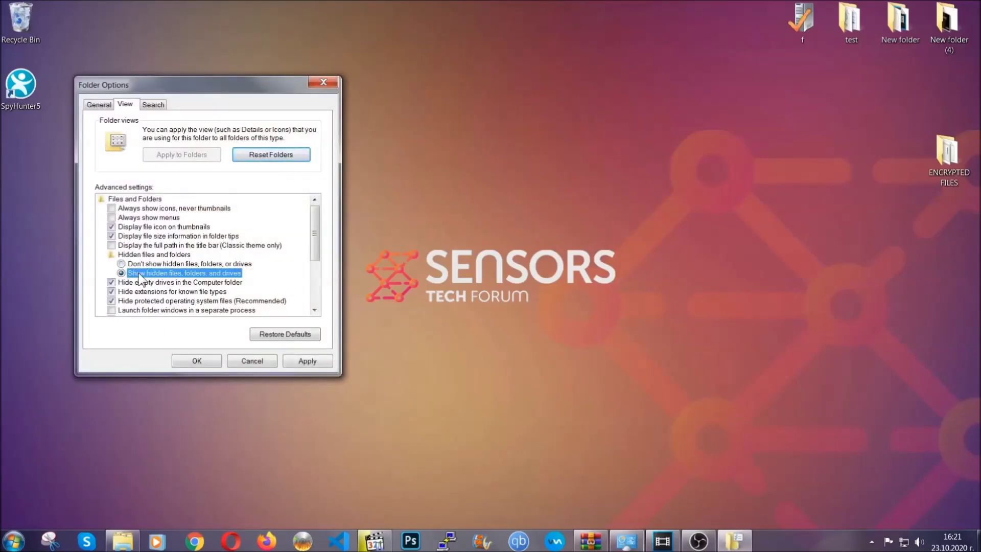
click(306, 361)
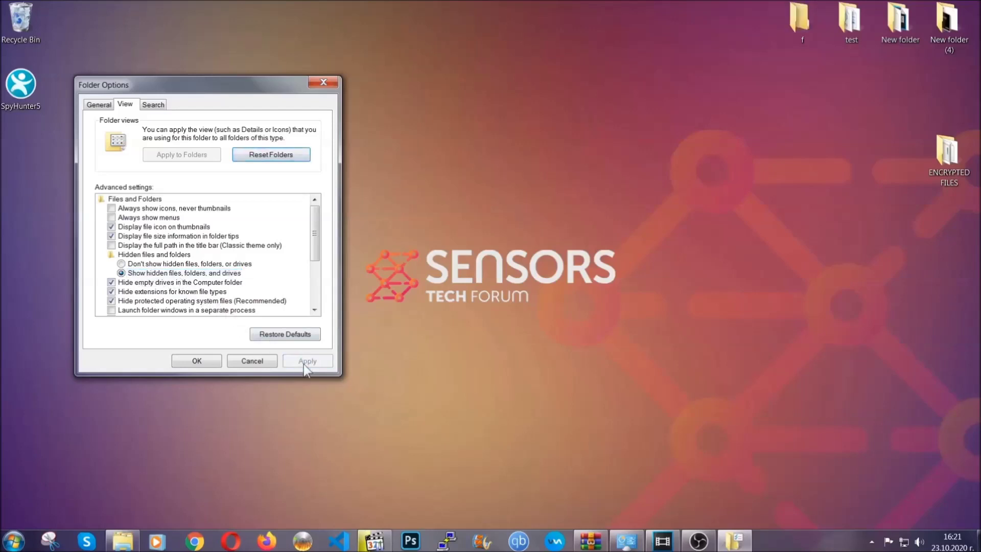
click(196, 361)
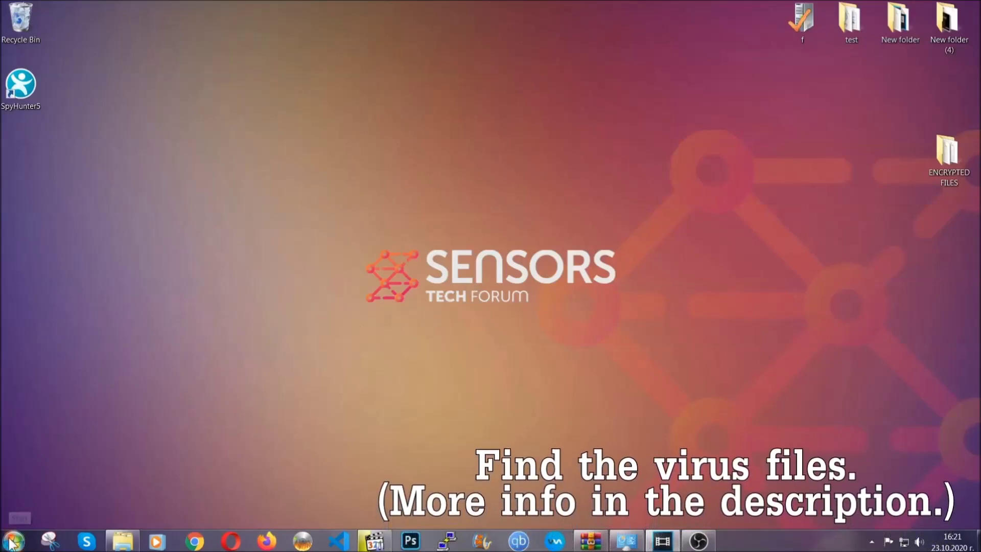
Search Computer for 'fileextension:exe Example Virus Name' to find the virus executable.
key(super)
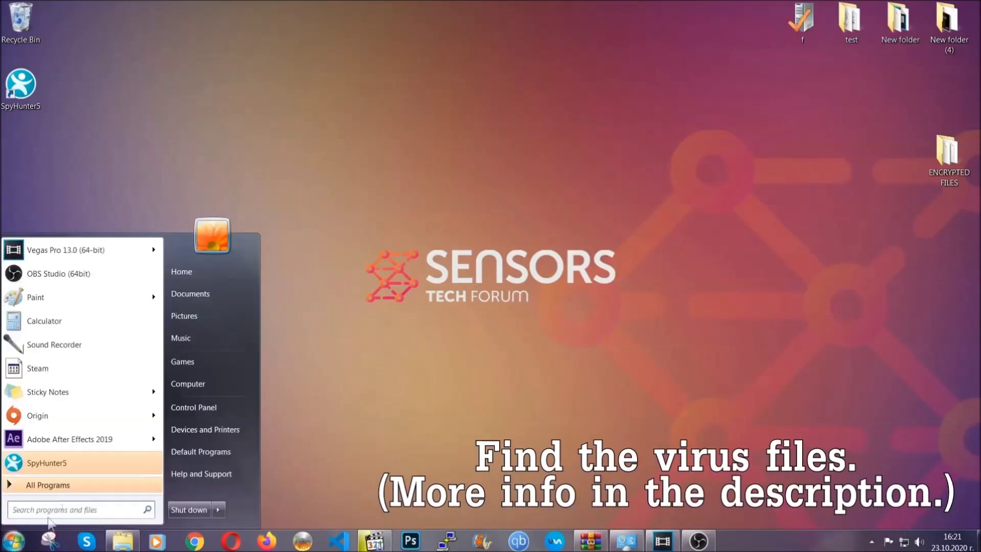
click(202, 383)
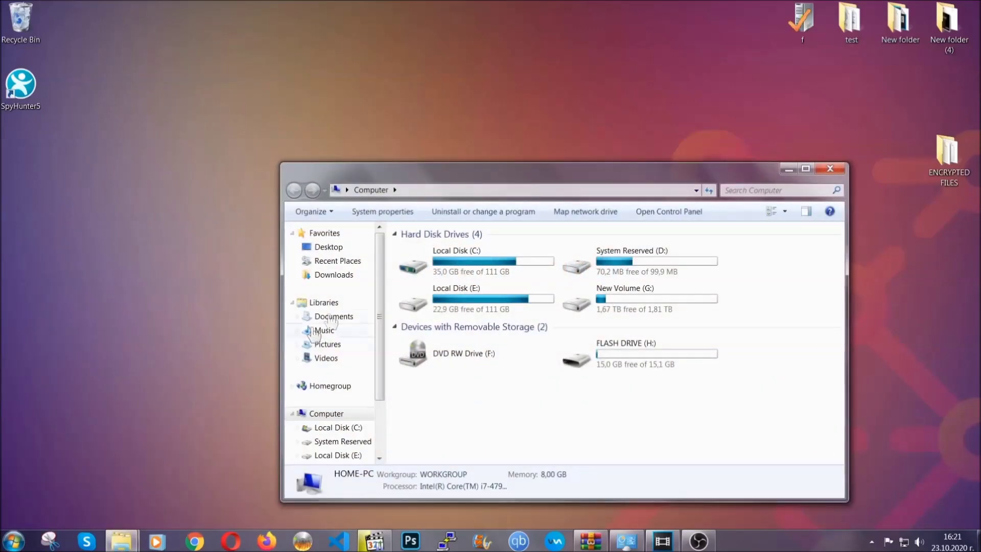
drag(533, 180, 469, 136)
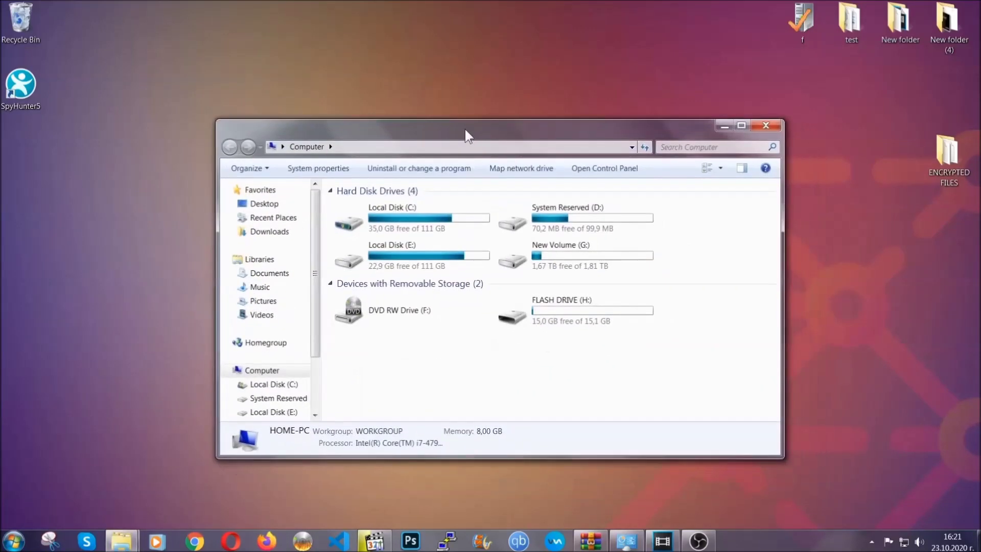
click(666, 147)
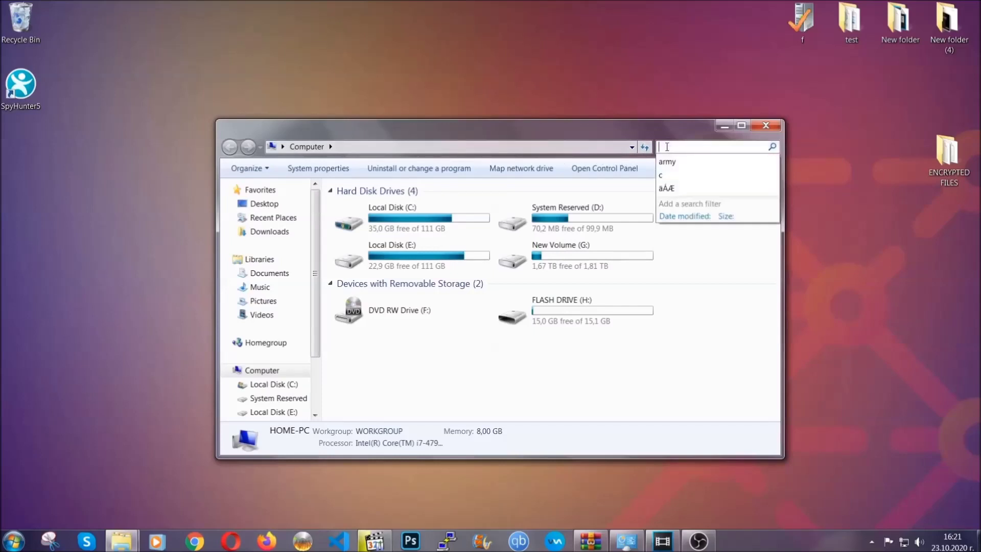
text(file)
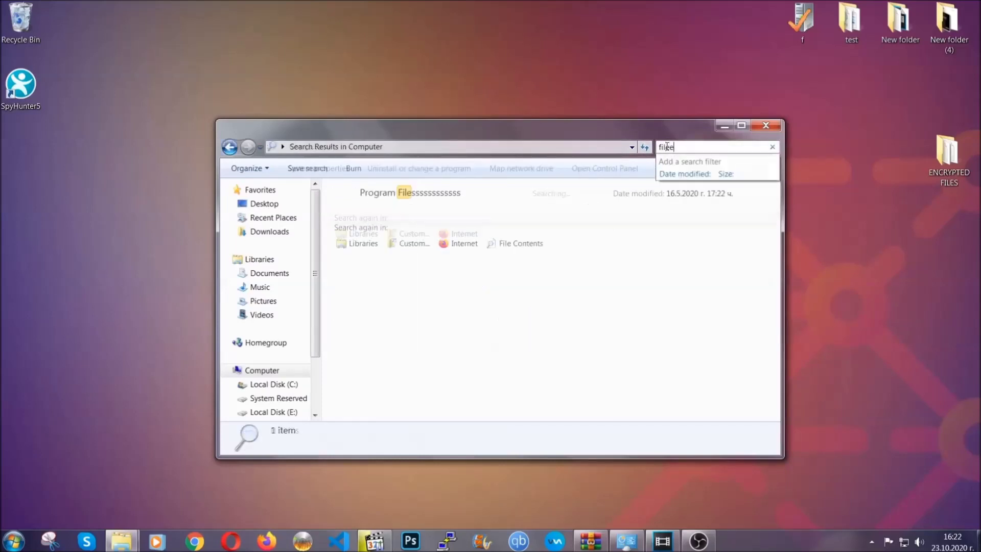
text(extension:exe )
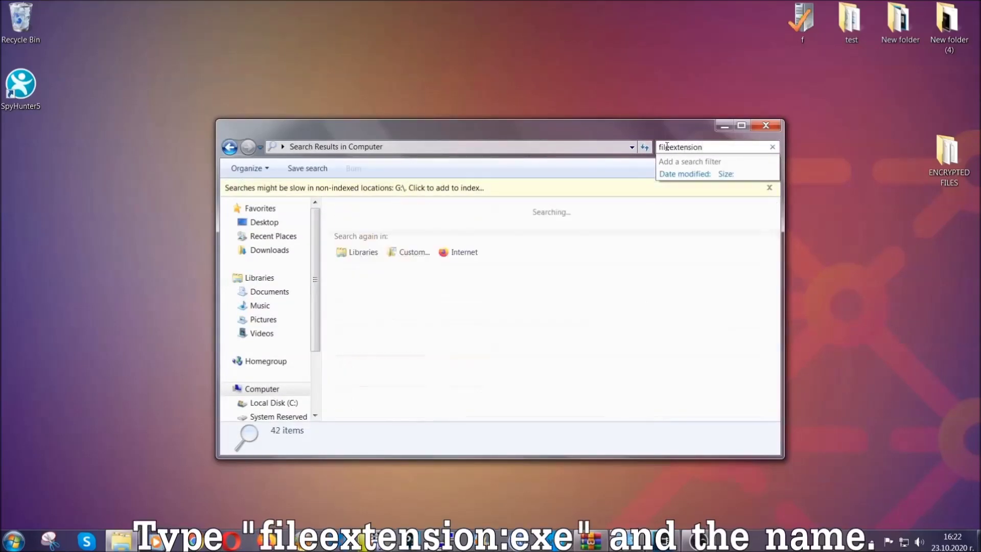
text(E)
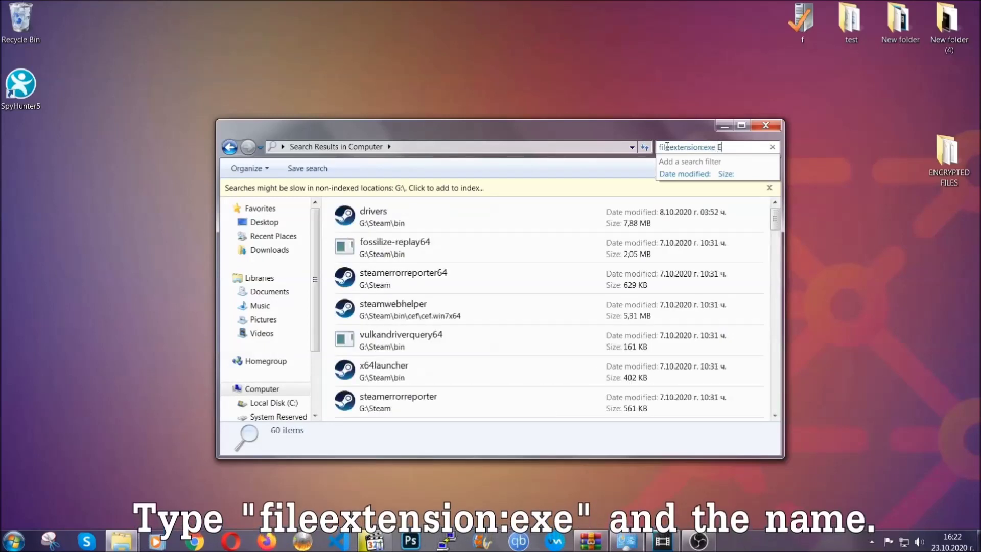
text(xample Virus Name)
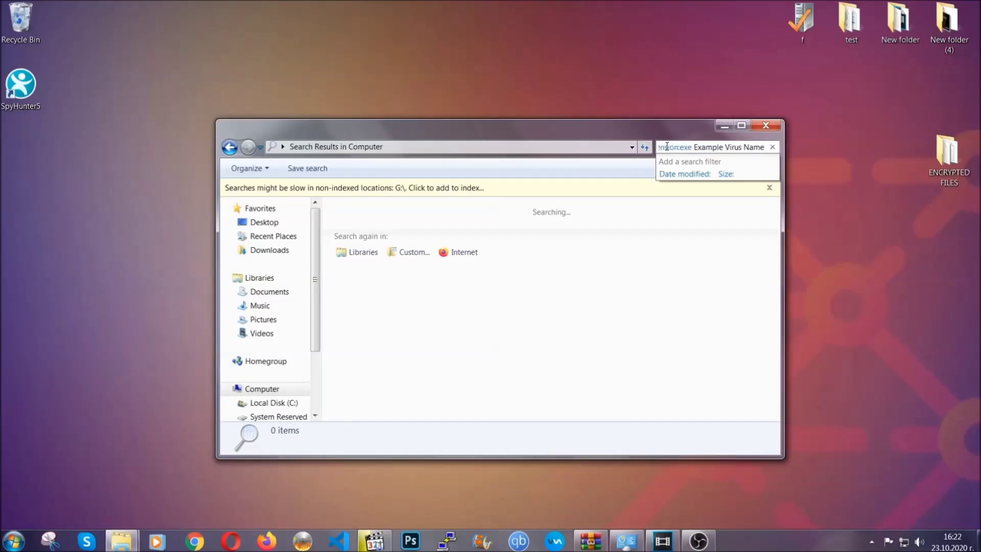
key(Return)
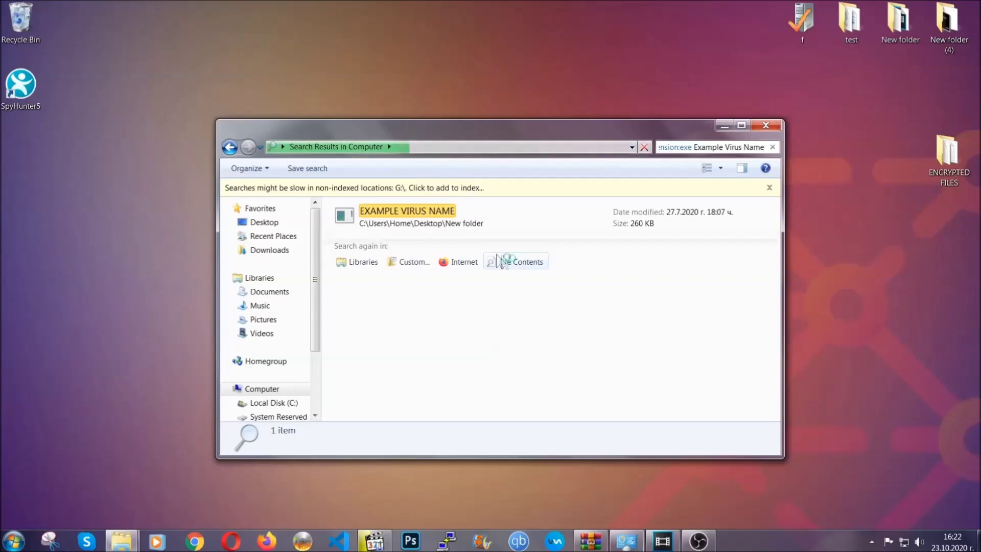
Delete the EXAMPLE VIRUS NAME result to the Recycle Bin and close the search window.
click(429, 210)
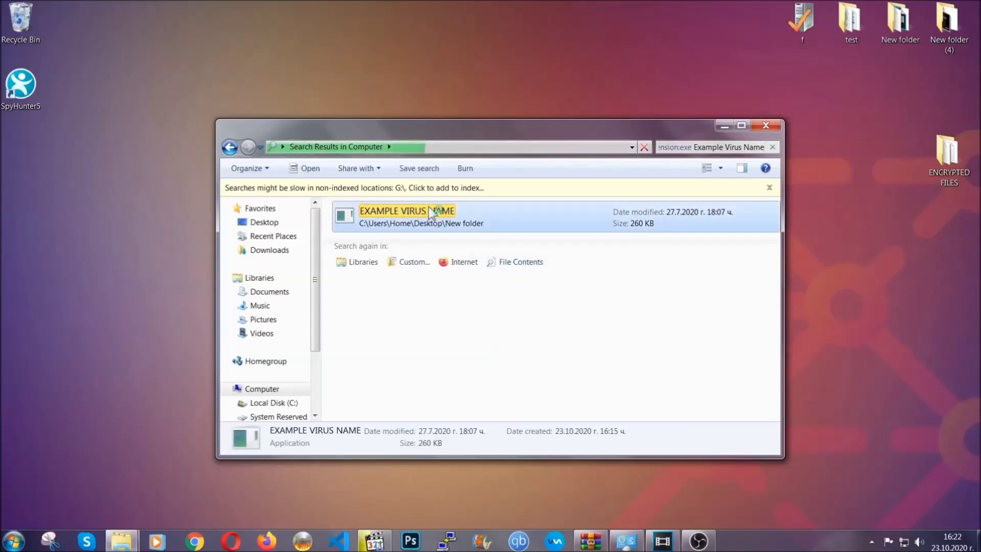
right_click(431, 213)
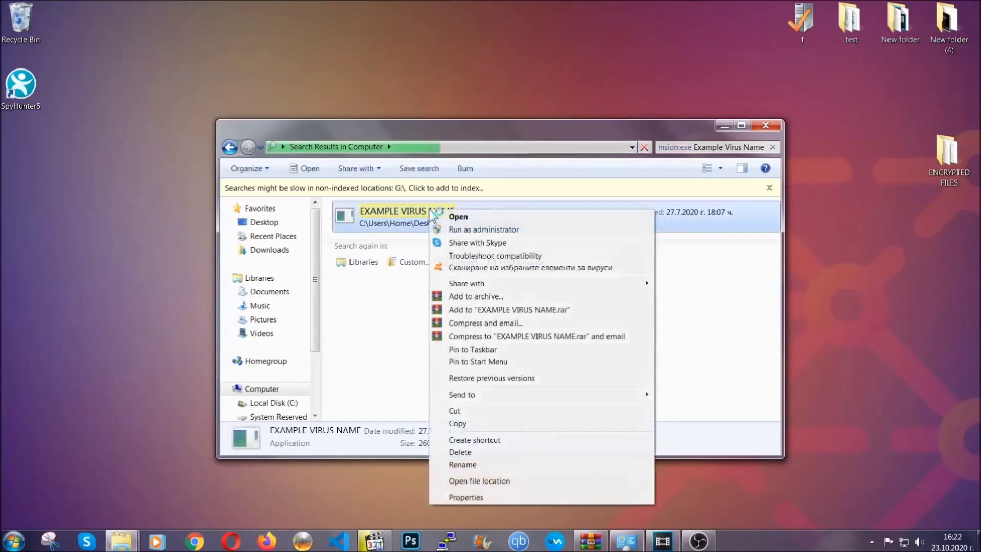
click(473, 452)
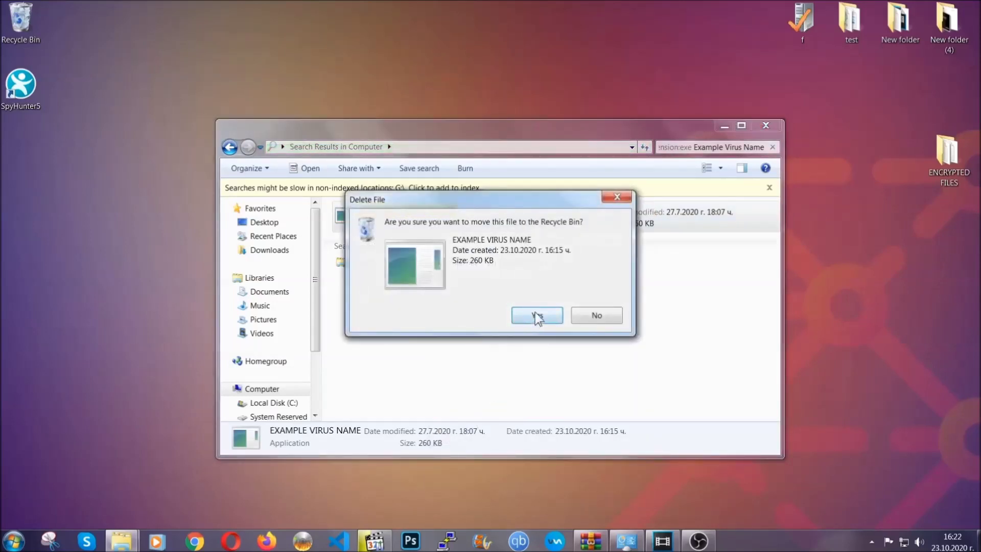
click(537, 316)
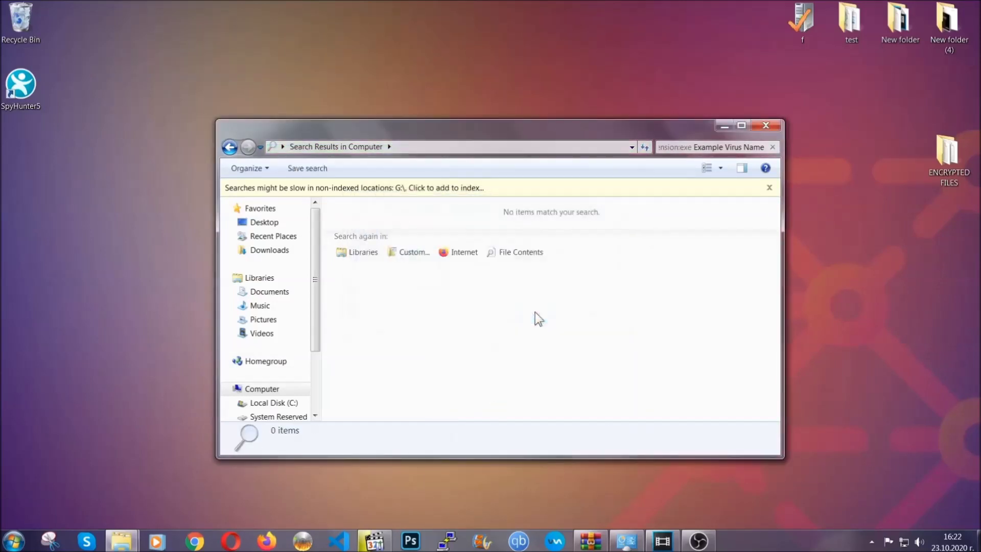
click(766, 126)
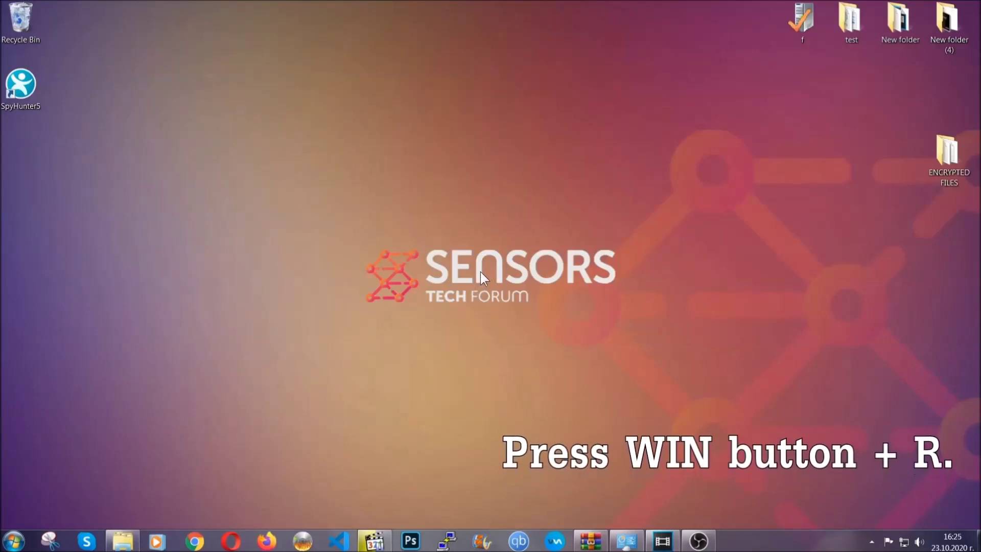
Run REGEDIT from the Win+R dialog in place of the old cmd entry.
key(super+r)
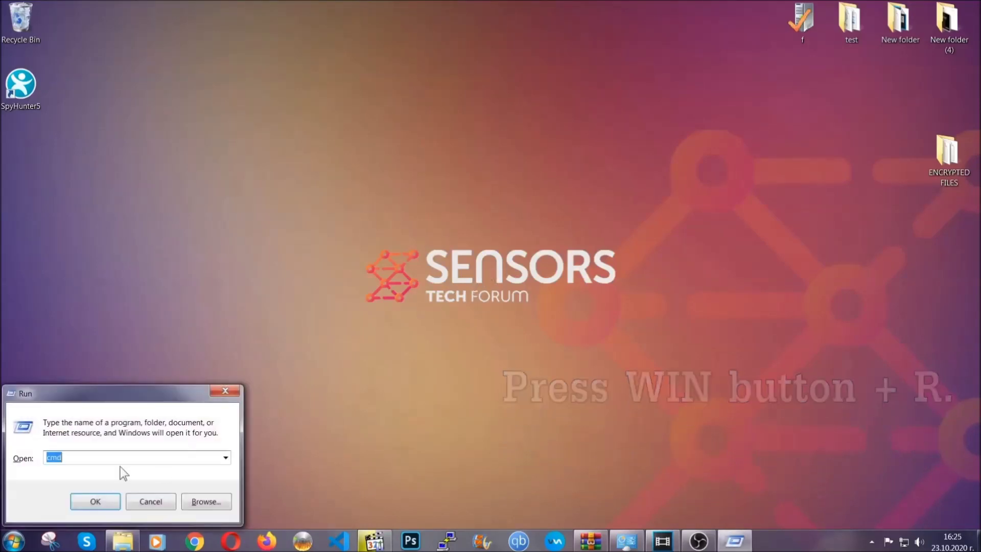
click(92, 462)
key(BackSpace)
key(BackSpace)
key(BackSpace)
text(REGEDIT)
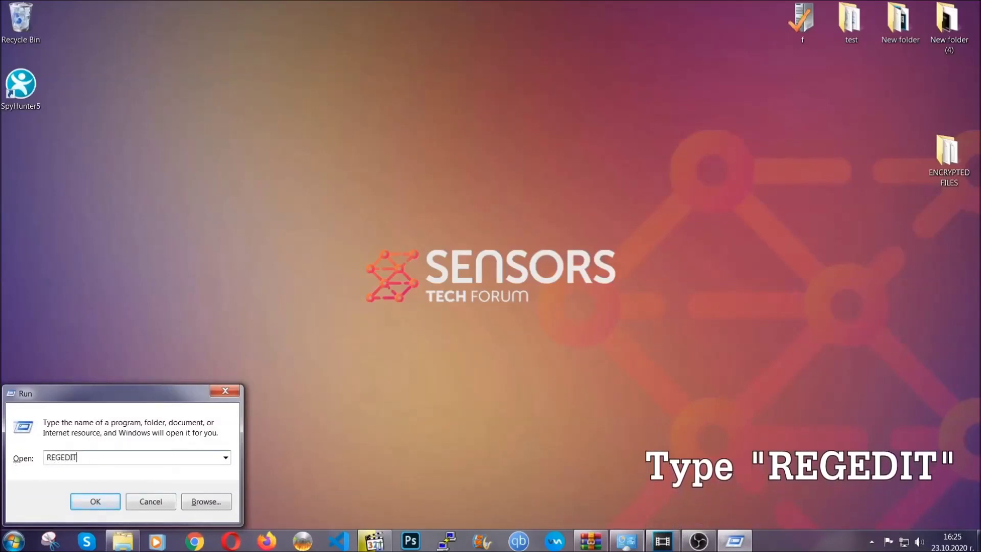
click(82, 500)
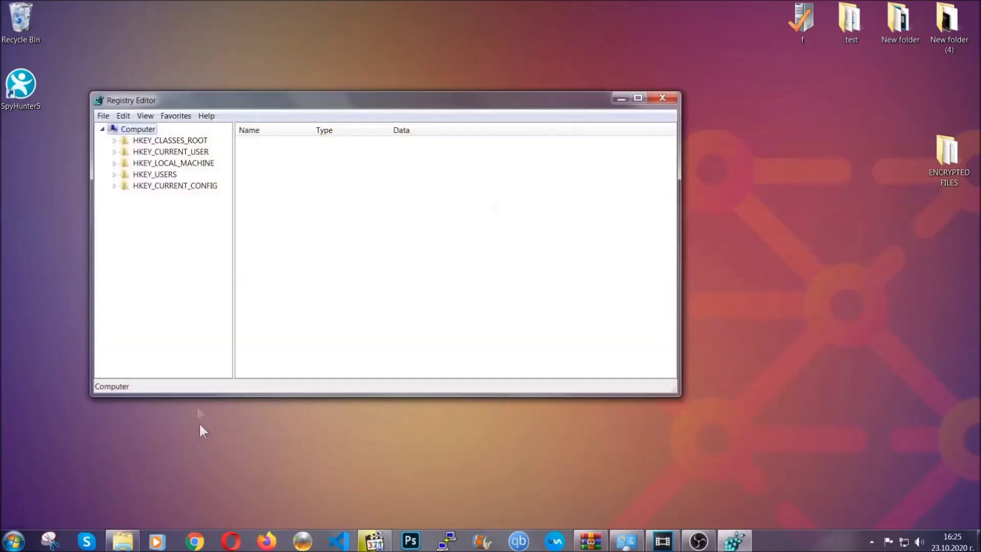
Export the full registry as BACKUP to the Desktop.
click(103, 117)
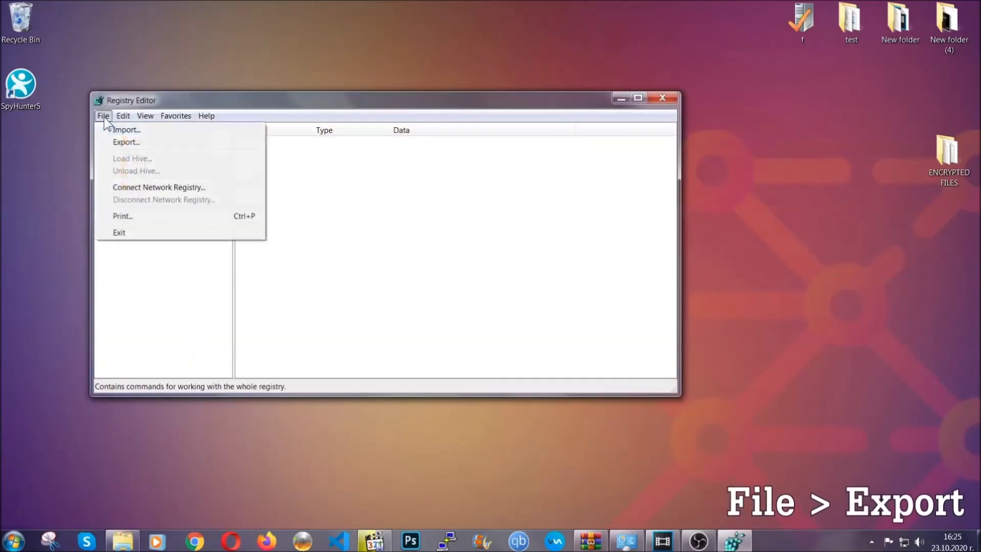
click(128, 141)
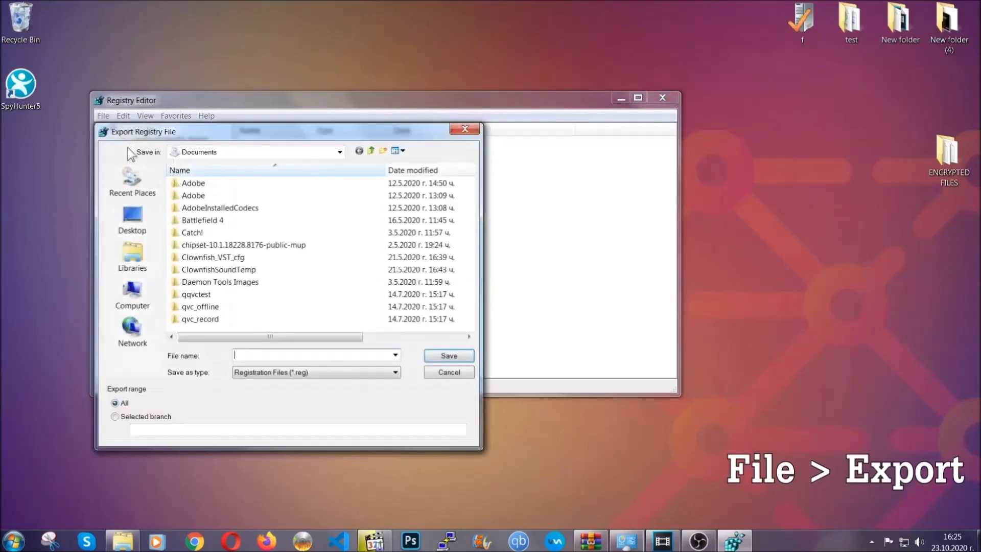
click(129, 219)
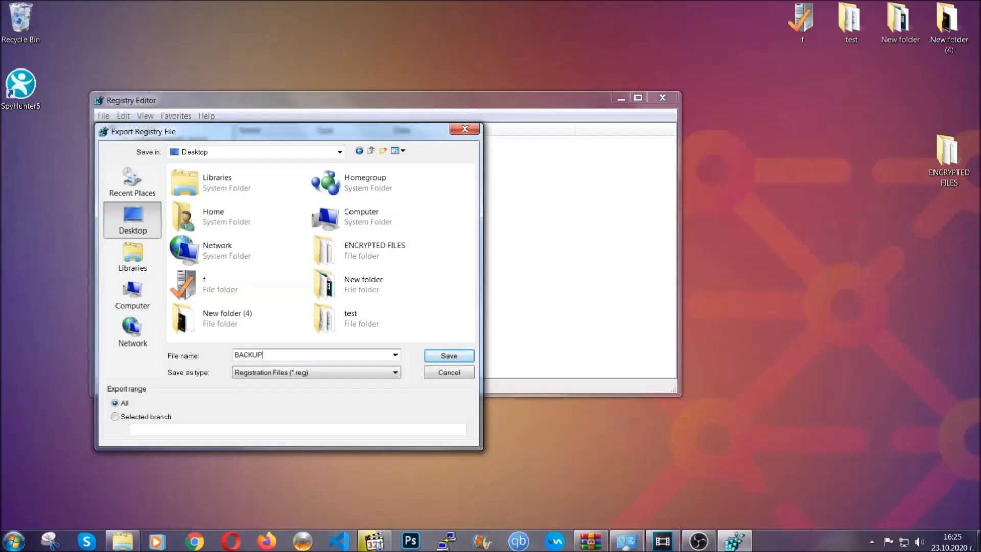
click(443, 357)
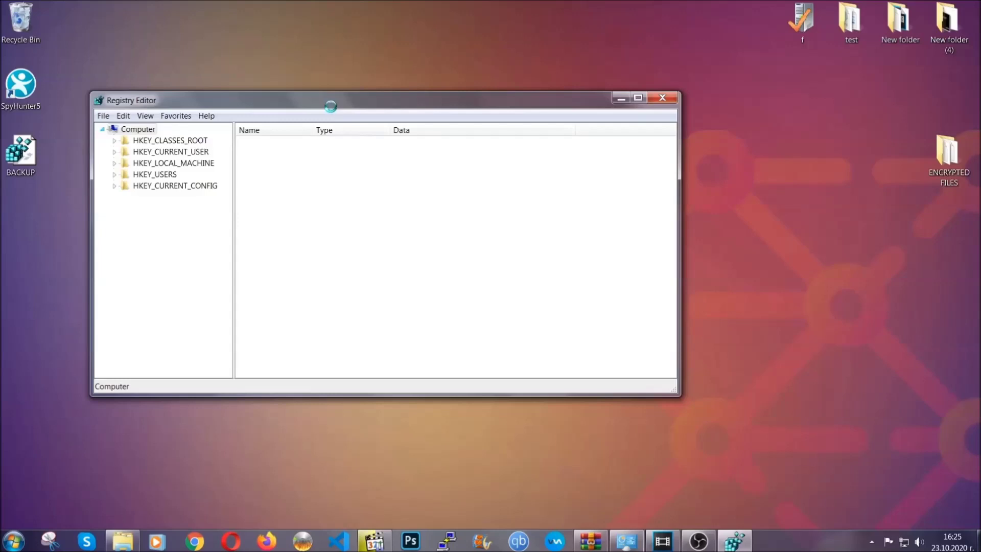
drag(330, 107, 427, 137)
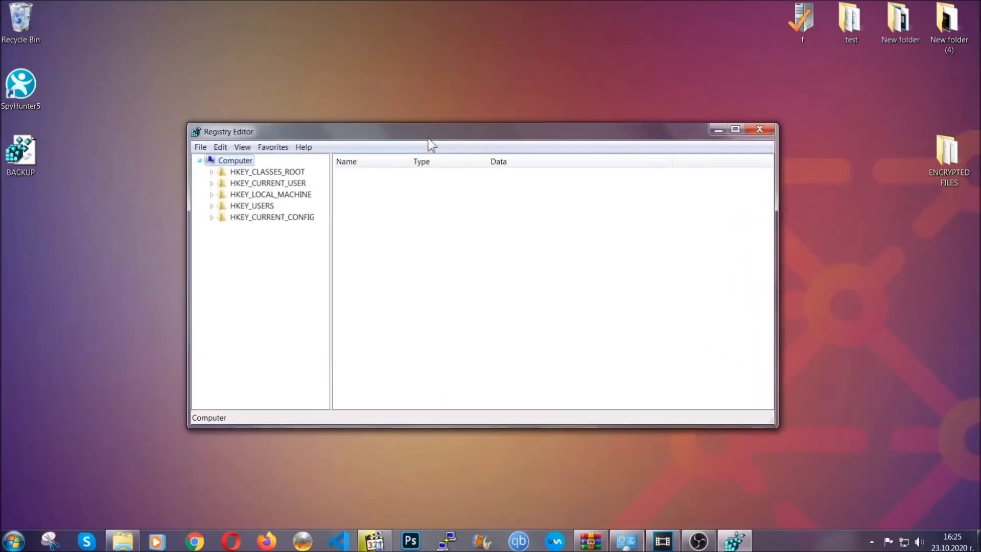
click(200, 148)
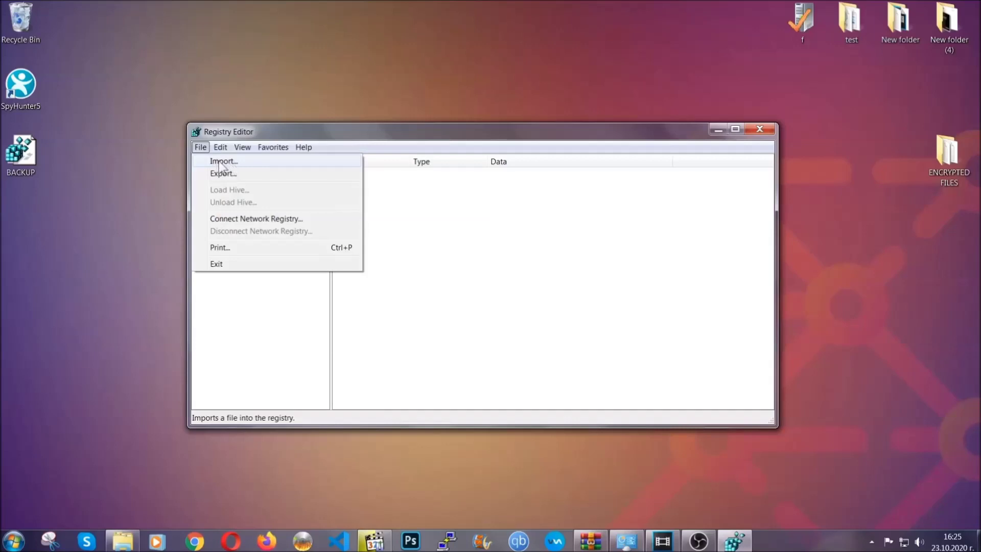
click(201, 148)
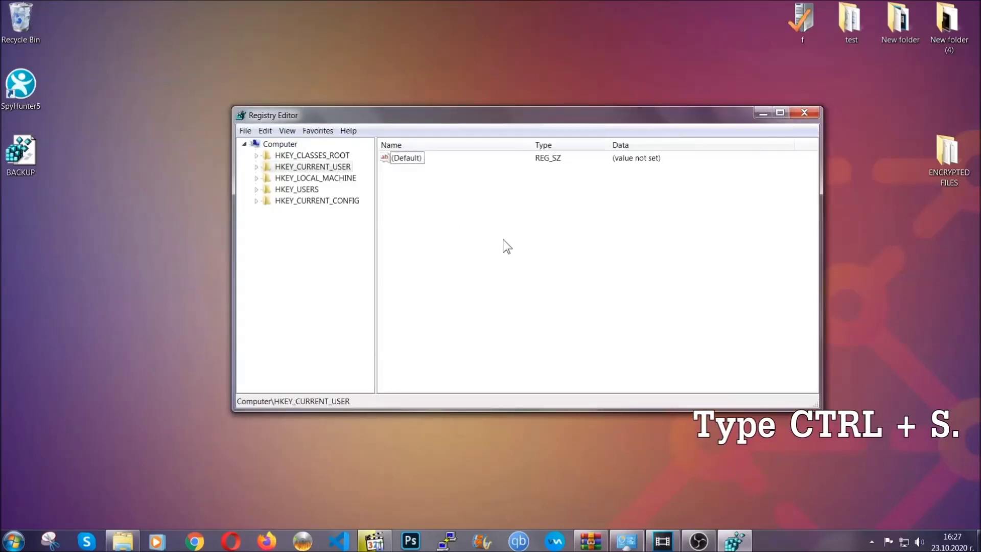
Find the RunOnce key with Ctrl+F, then select the neighbouring CurrentVersion Run key.
key(ctrl+f)
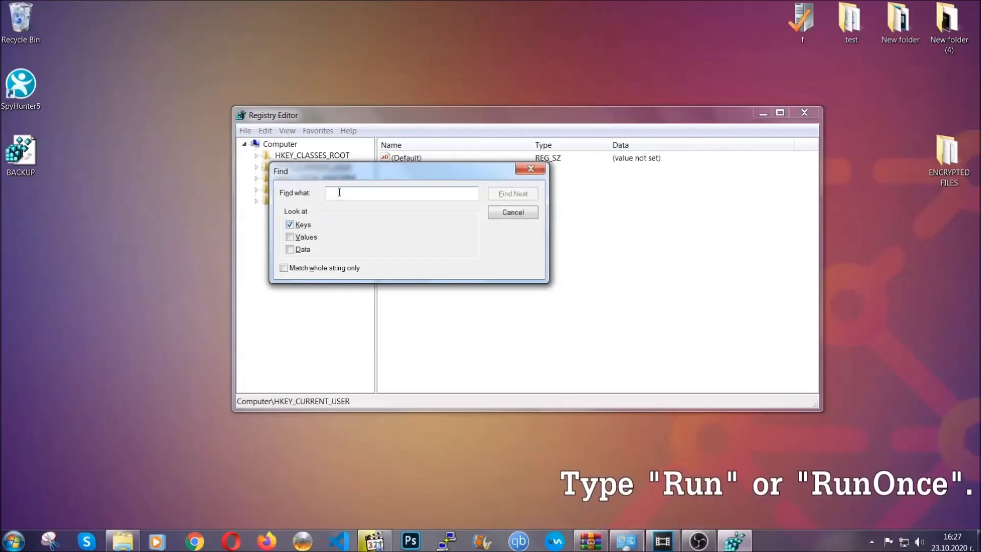
text(RunO)
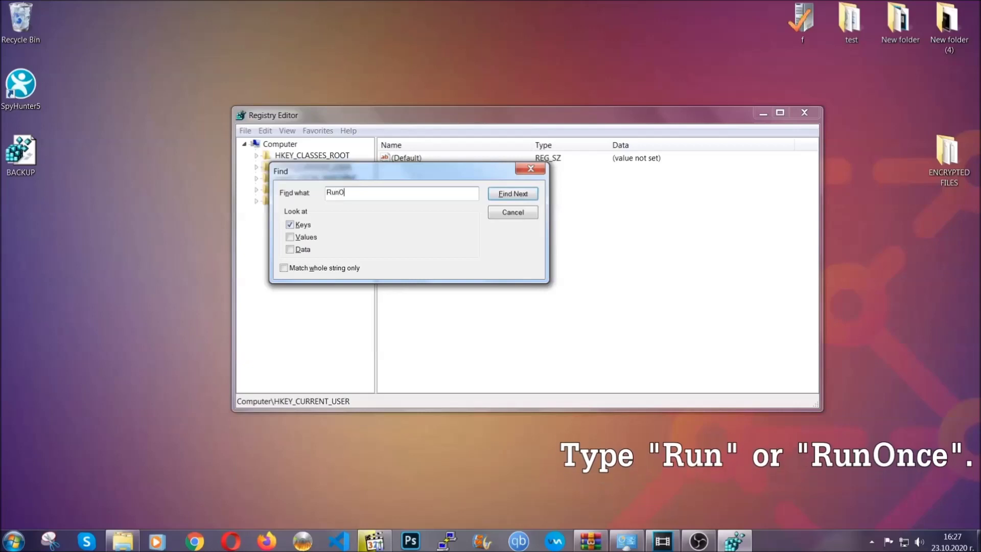
text(nce)
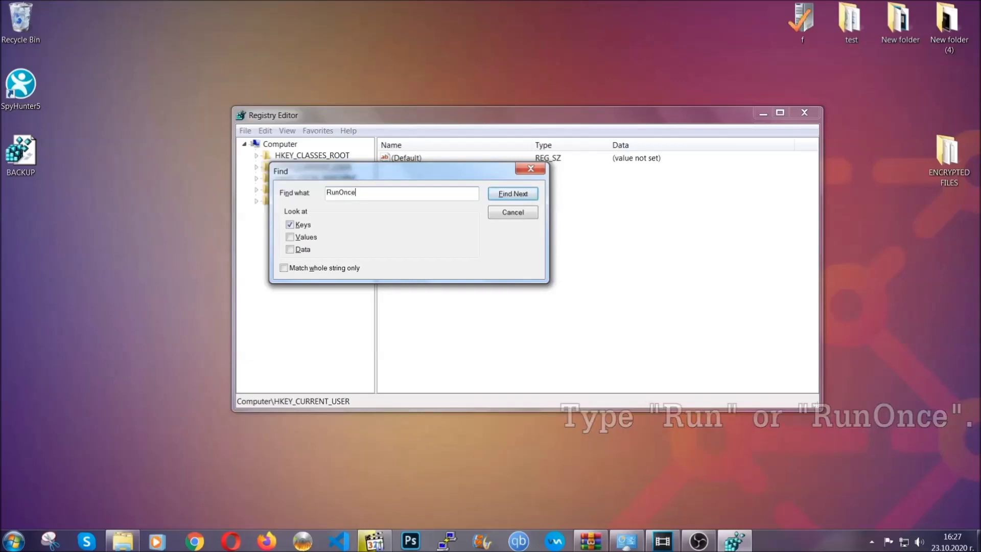
click(523, 195)
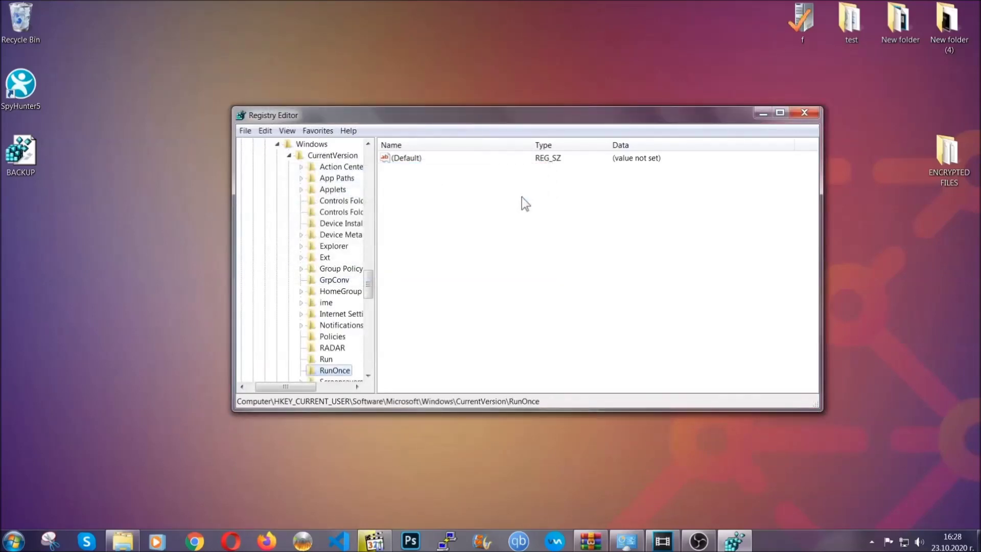
drag(373, 276, 369, 293)
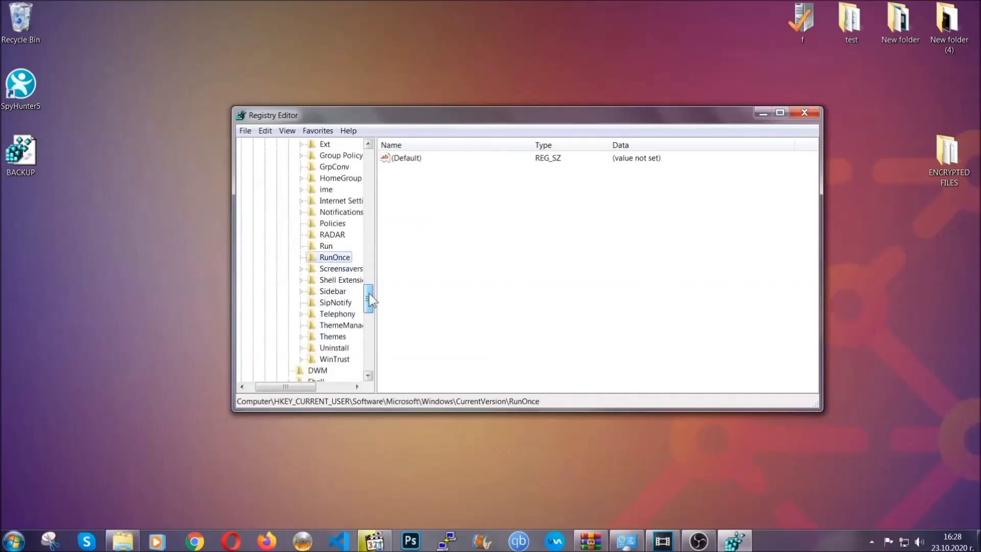
click(326, 246)
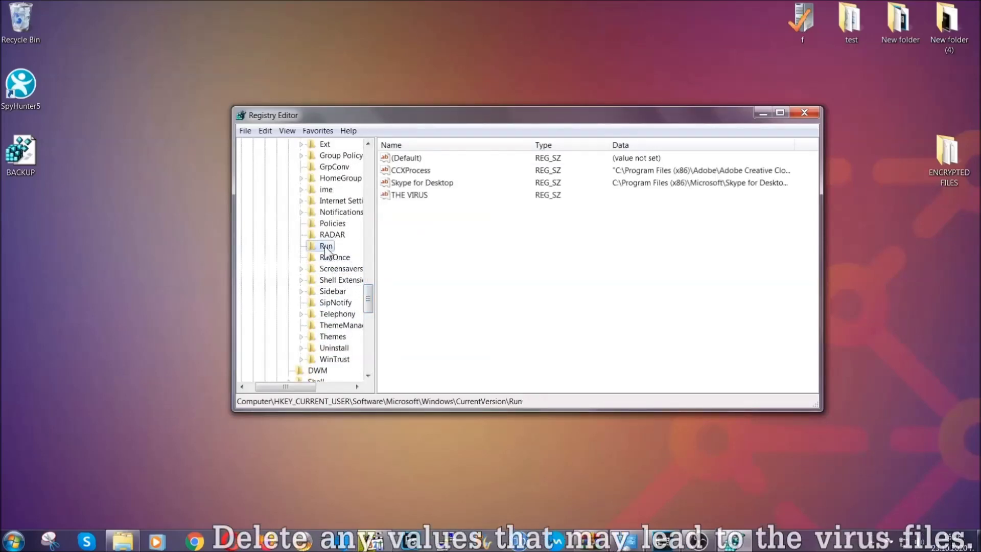
Delete the THE VIRUS startup value from the Run key and confirm.
click(403, 196)
right_click(402, 196)
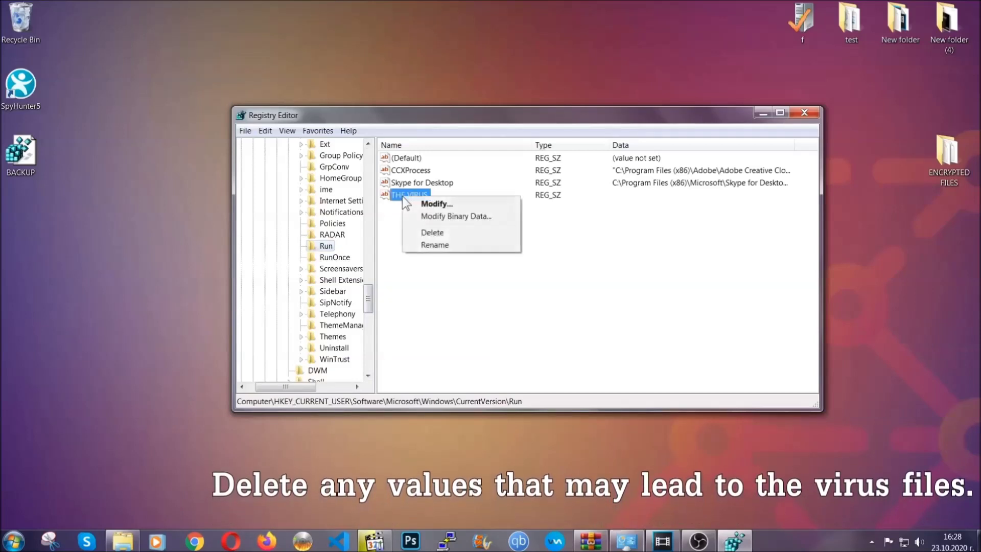
click(422, 233)
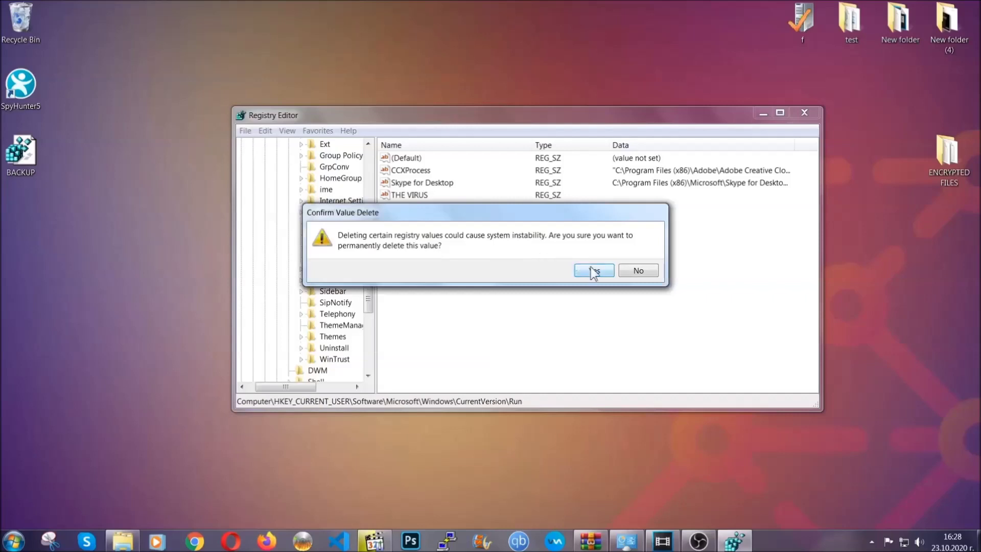
click(594, 270)
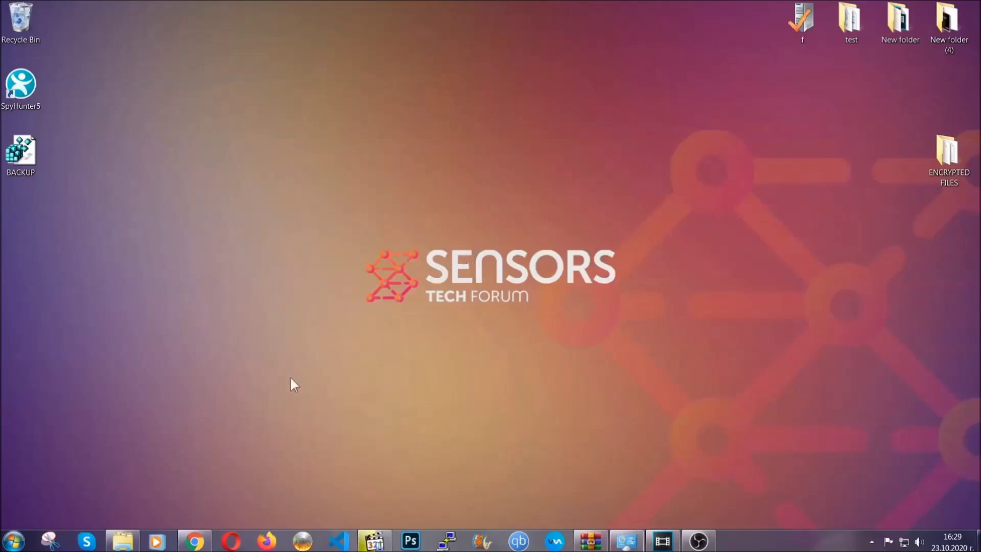
Return to SensorsTechForum's restore-files article in Chrome and expand 'Method 2 - Restore Data via Windows Backup'.
click(194, 541)
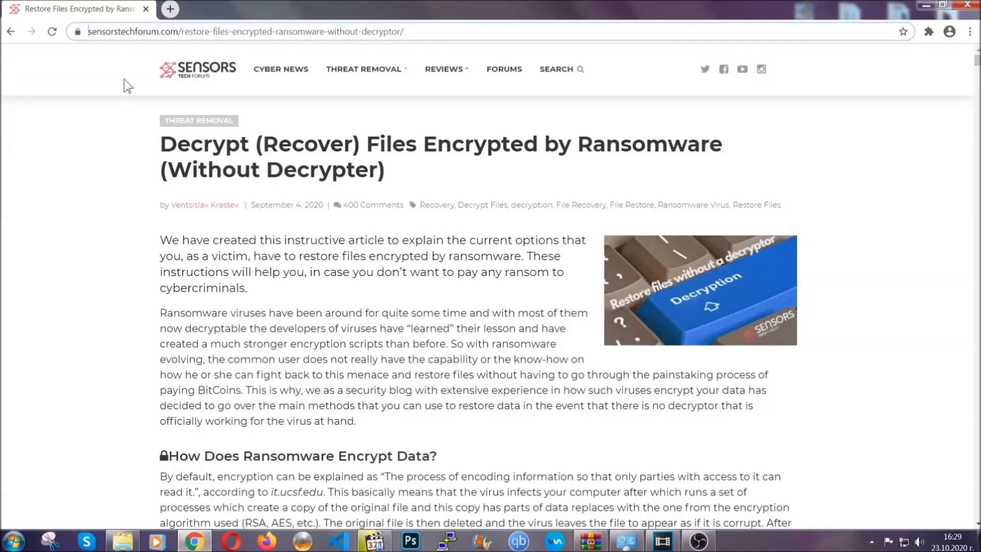
drag(89, 32, 442, 36)
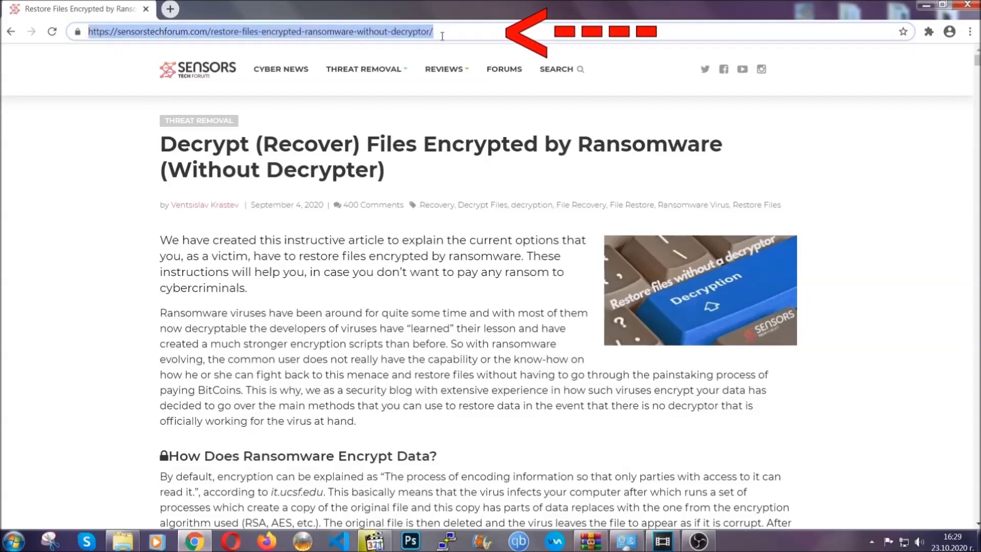
mouse_move(443, 72)
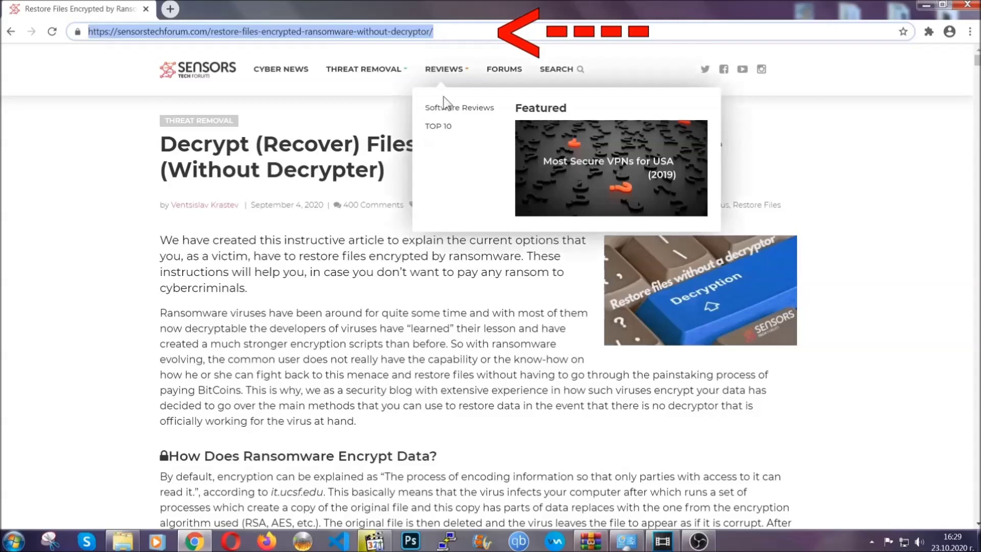
scroll(504, 279, down, 5)
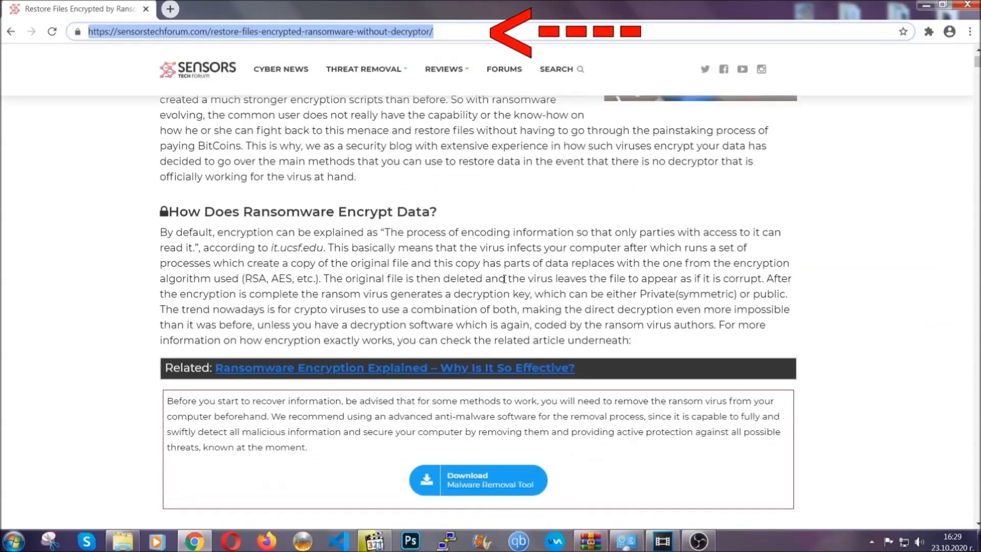
scroll(504, 278, down, 6)
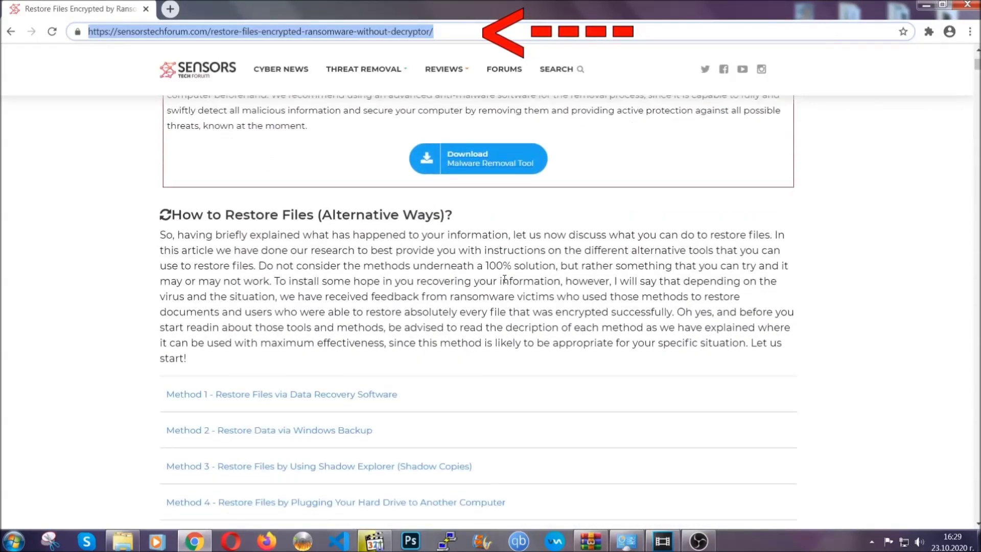
scroll(505, 279, down, 1)
scroll(506, 282, down, 3)
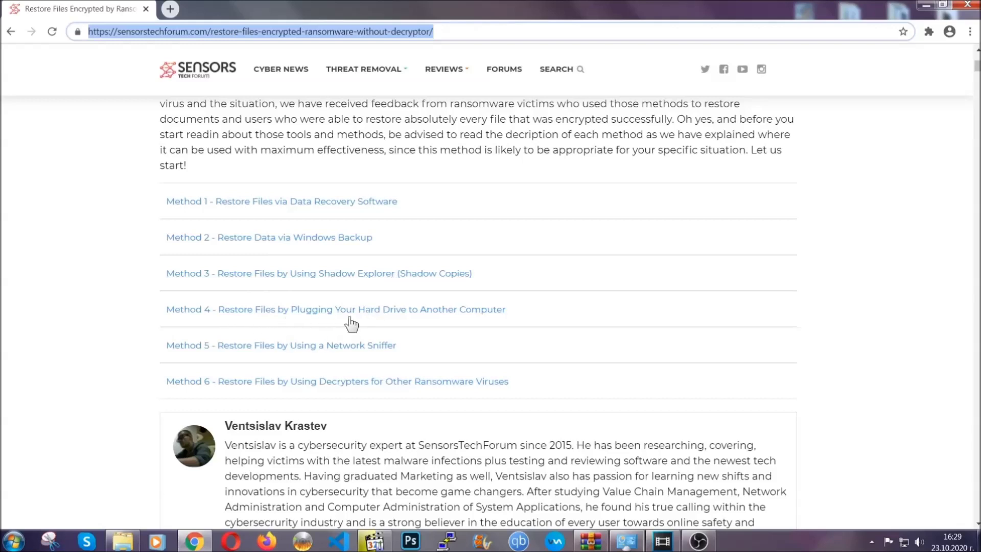
click(305, 237)
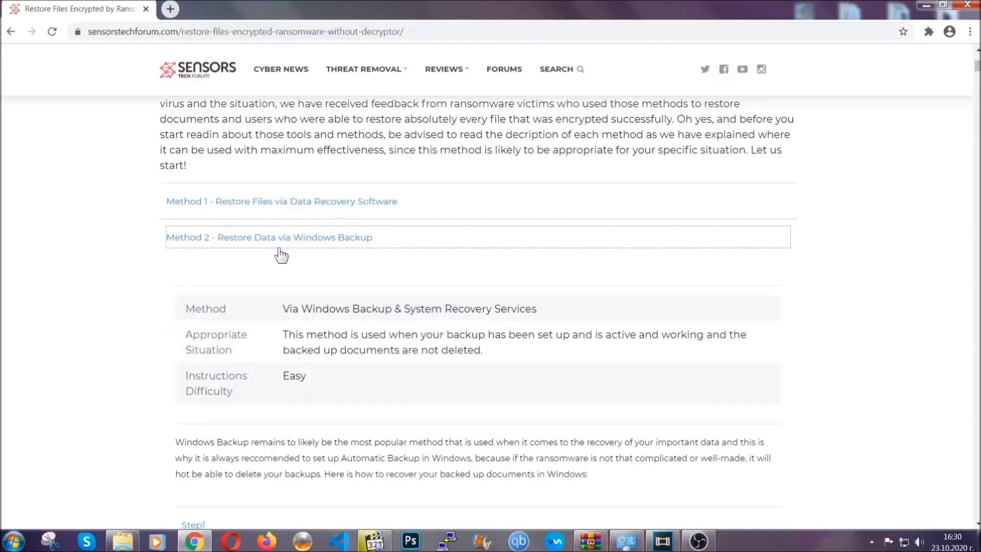
Expand Step1, Step2 and Step3 of the Windows Backup instructions.
drag(292, 292, 345, 381)
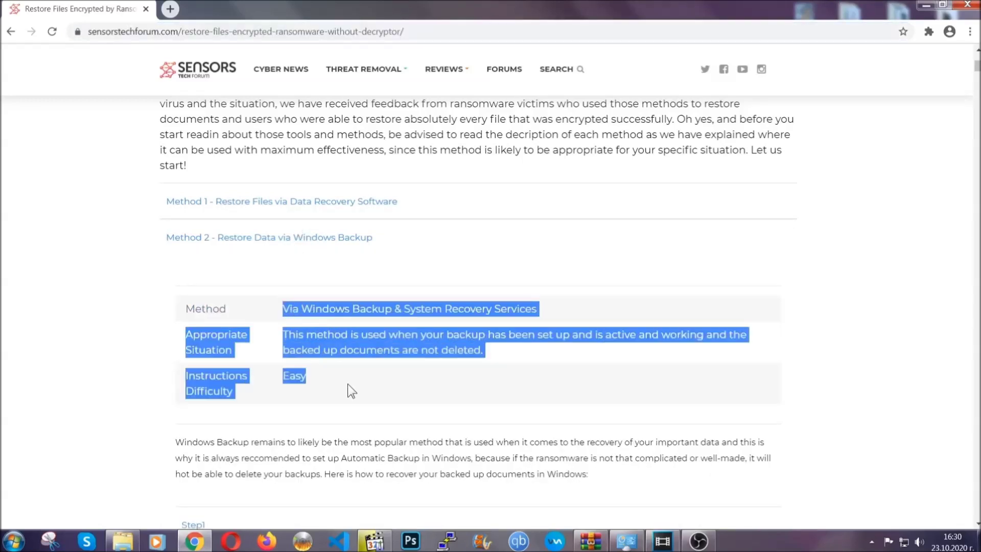
click(351, 381)
scroll(351, 381, down, 4)
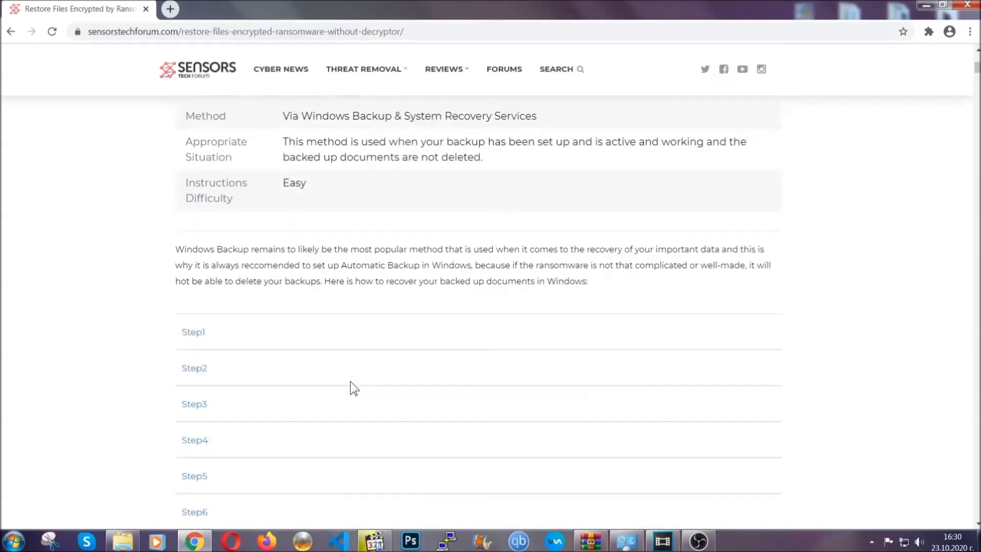
scroll(350, 381, down, 1)
click(204, 267)
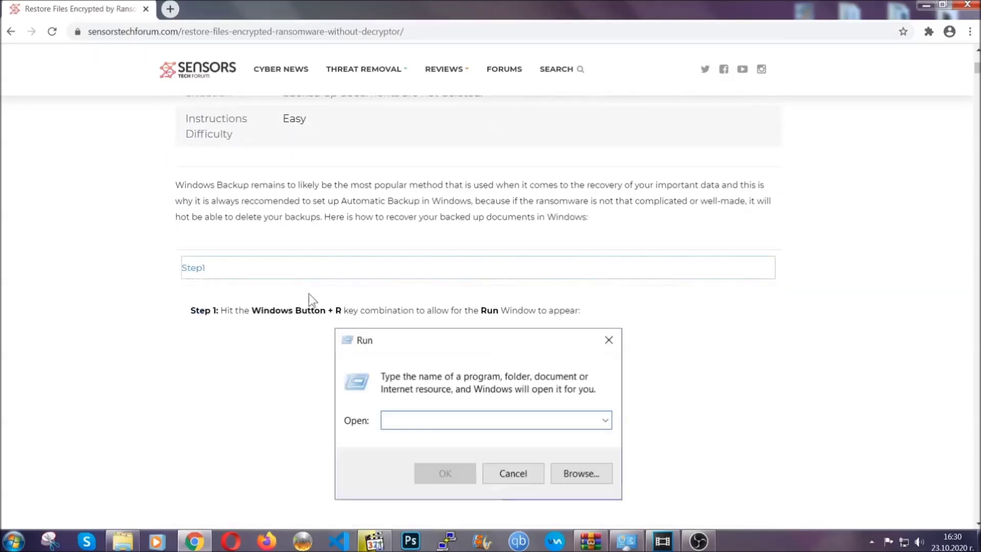
scroll(458, 318, down, 5)
click(228, 317)
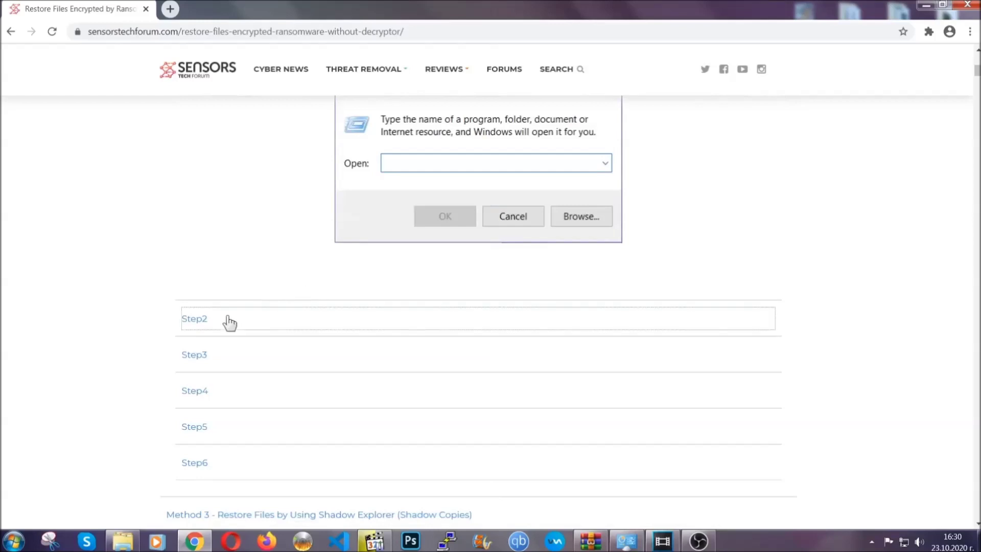
scroll(439, 323, down, 5)
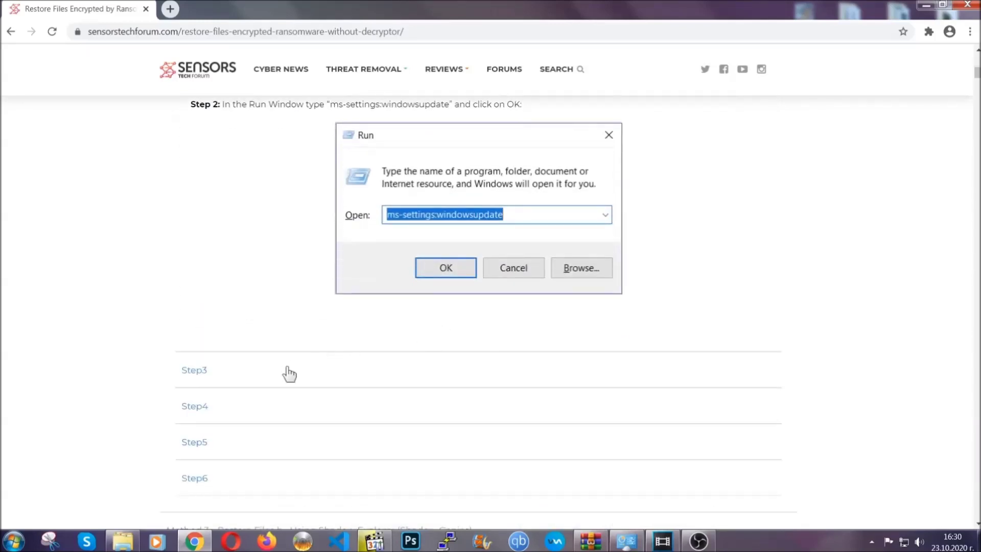
click(289, 373)
Finish reading the backup steps, then minimize Chrome to show the desktop.
scroll(436, 351, down, 4)
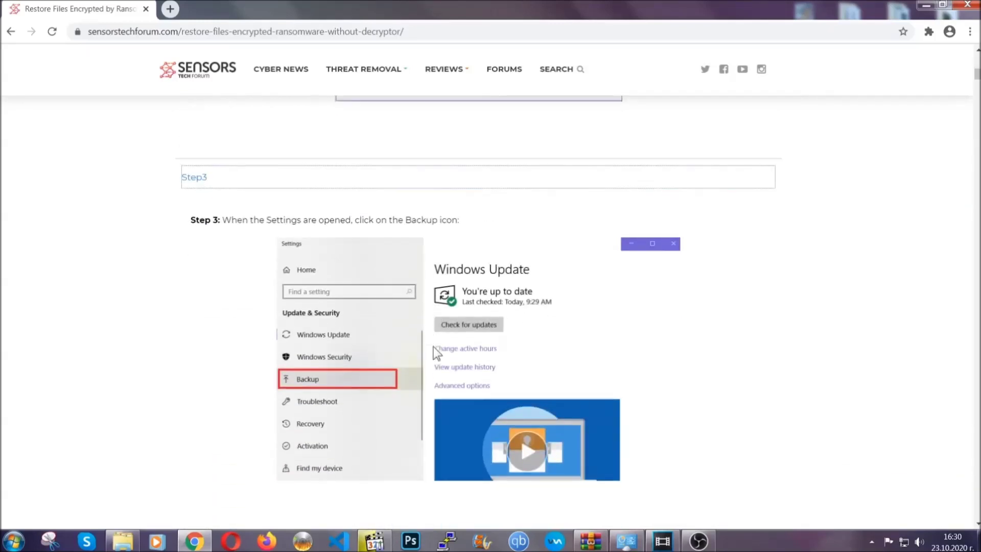
scroll(432, 348, down, 5)
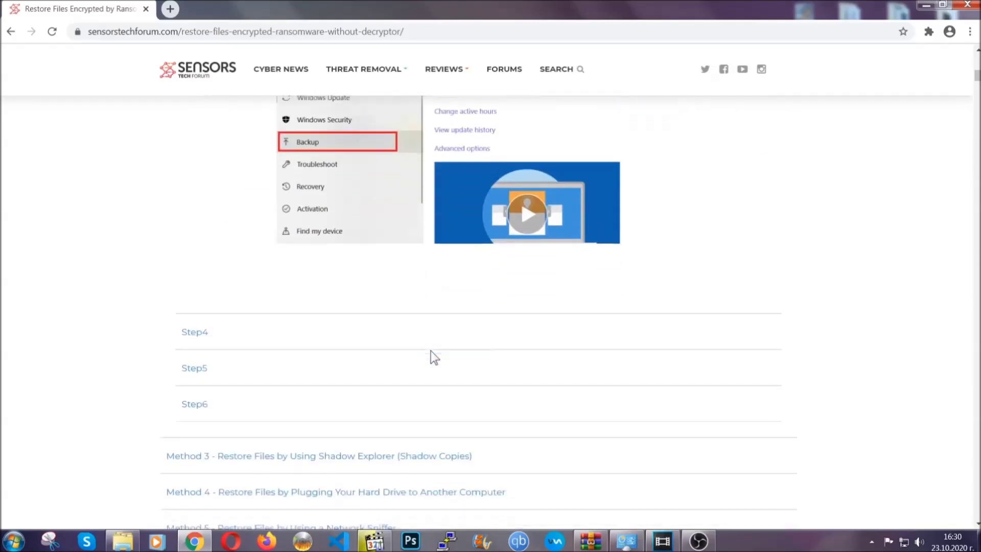
scroll(431, 350, down, 8)
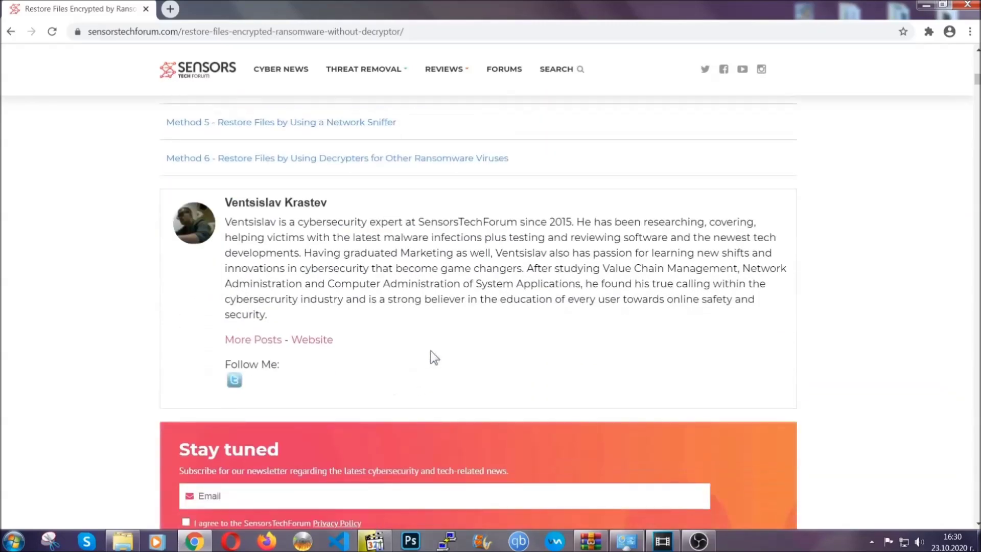
scroll(430, 350, up, 20)
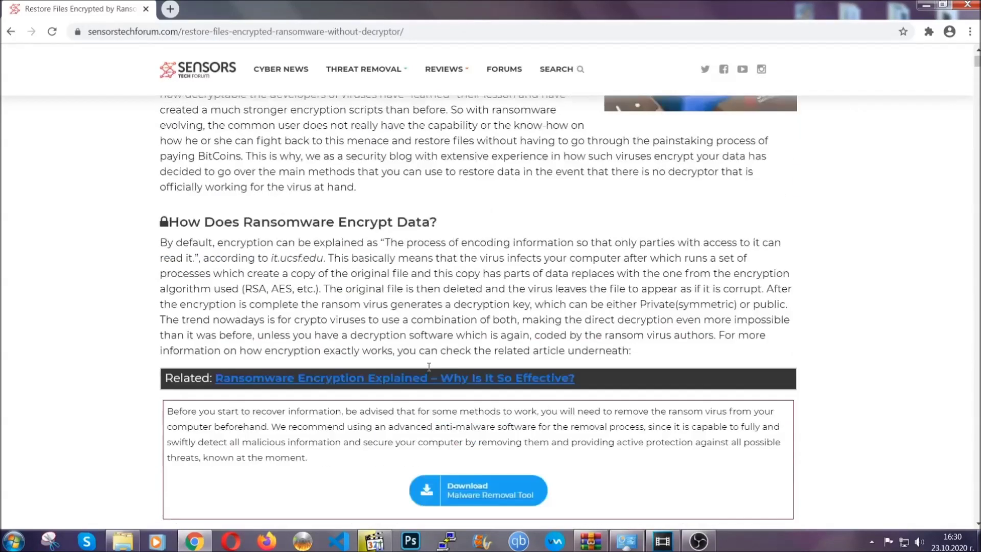
scroll(429, 366, up, 5)
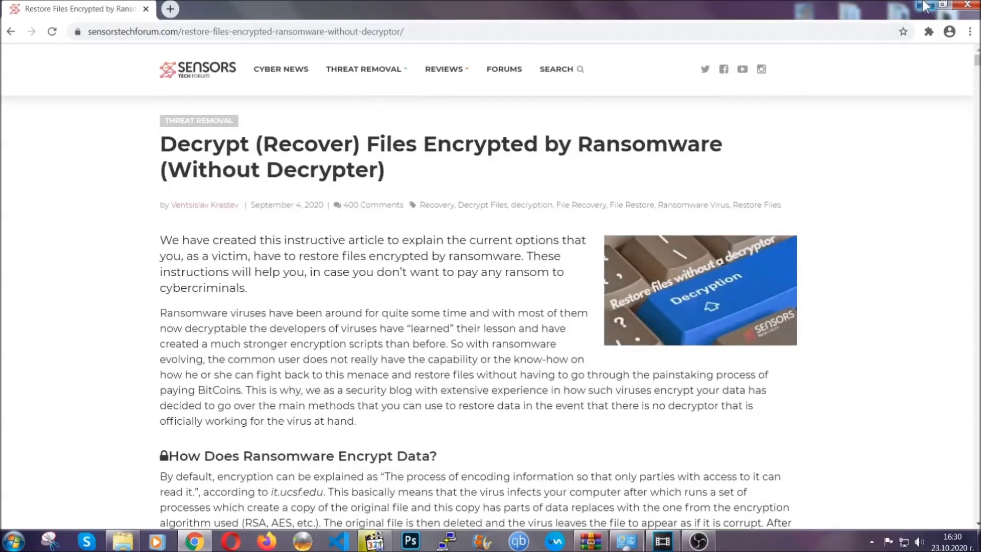
click(925, 6)
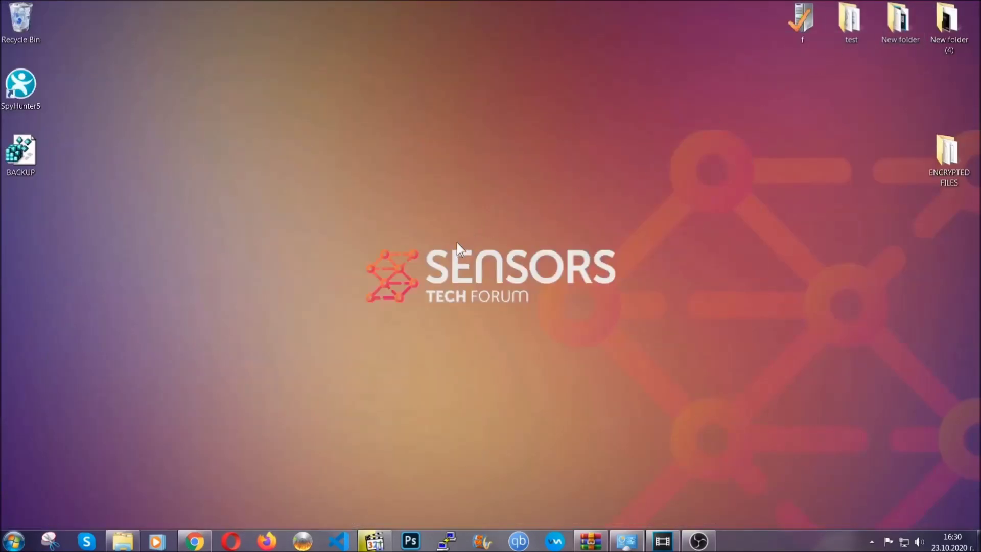